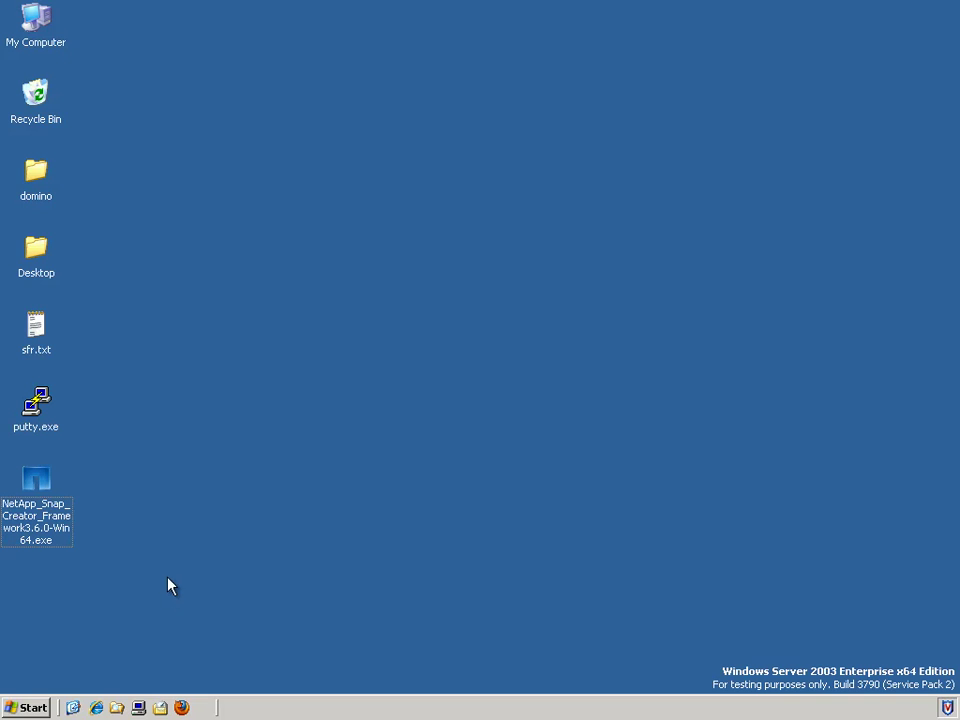
Step: Open SnapDrive's Disks list for TAMPICO (Local) in a maximized Computer Management window
left_click(139, 707)
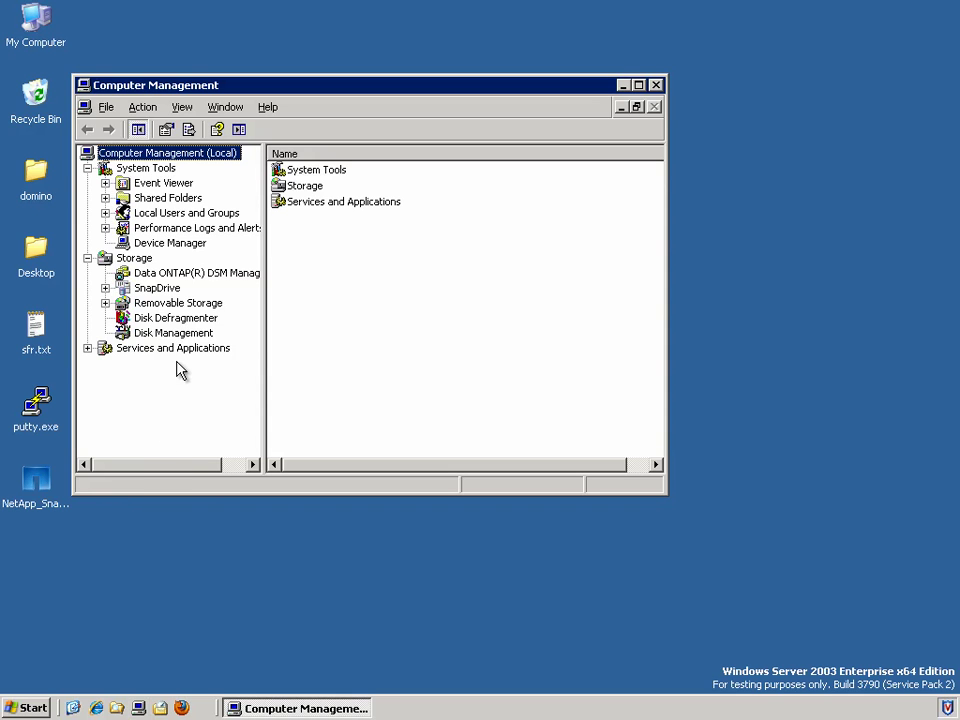
left_click(151, 290)
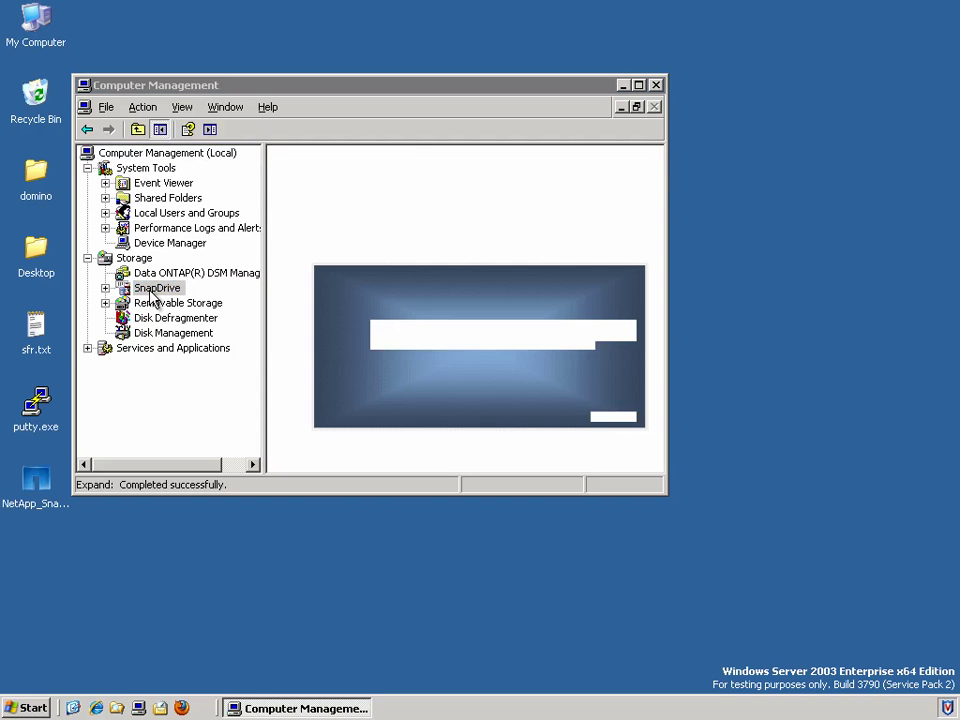
left_click(105, 288)
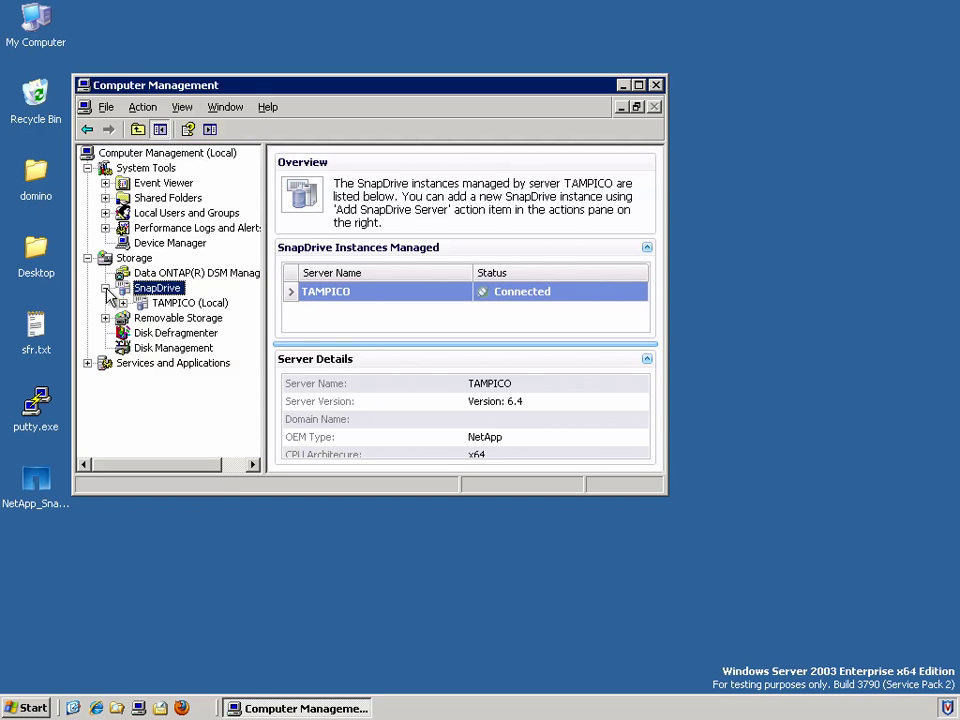
left_click(123, 303)
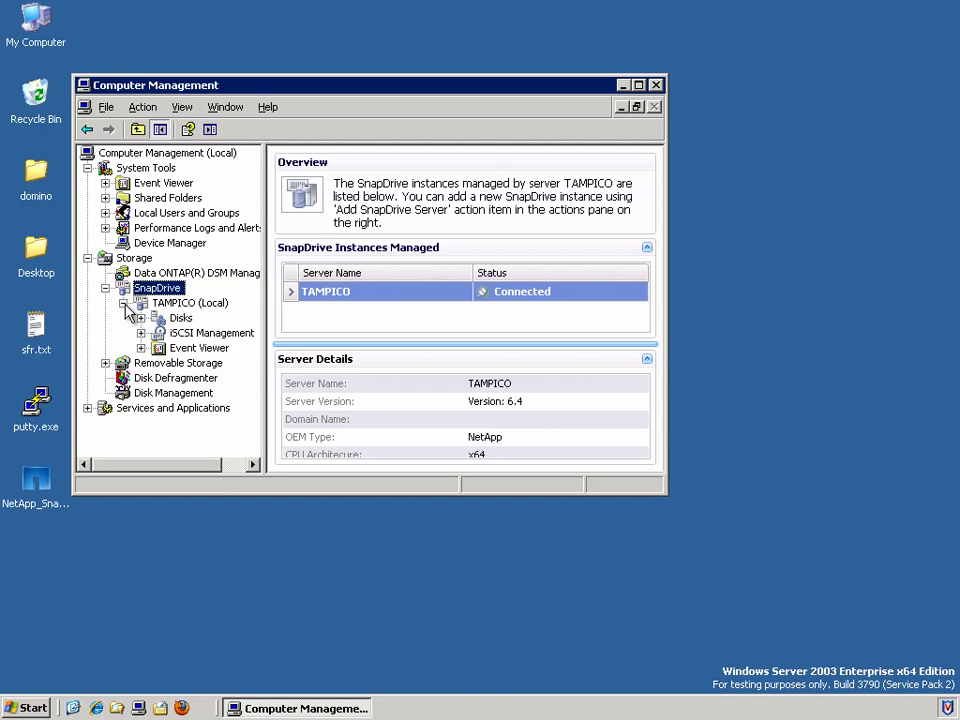
left_click(180, 318)
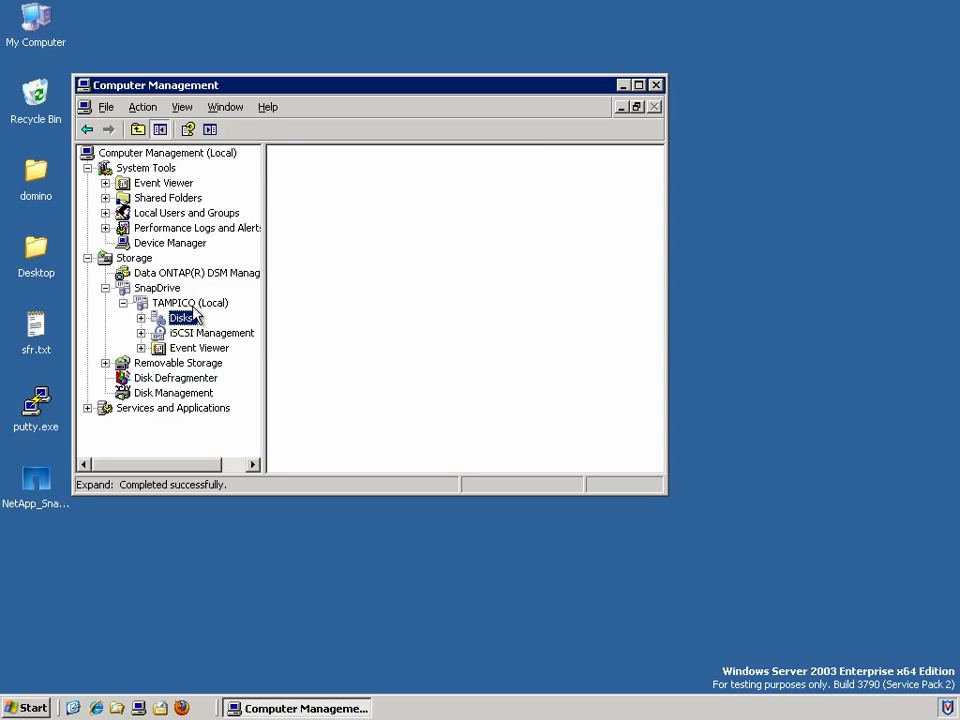
left_click(638, 85)
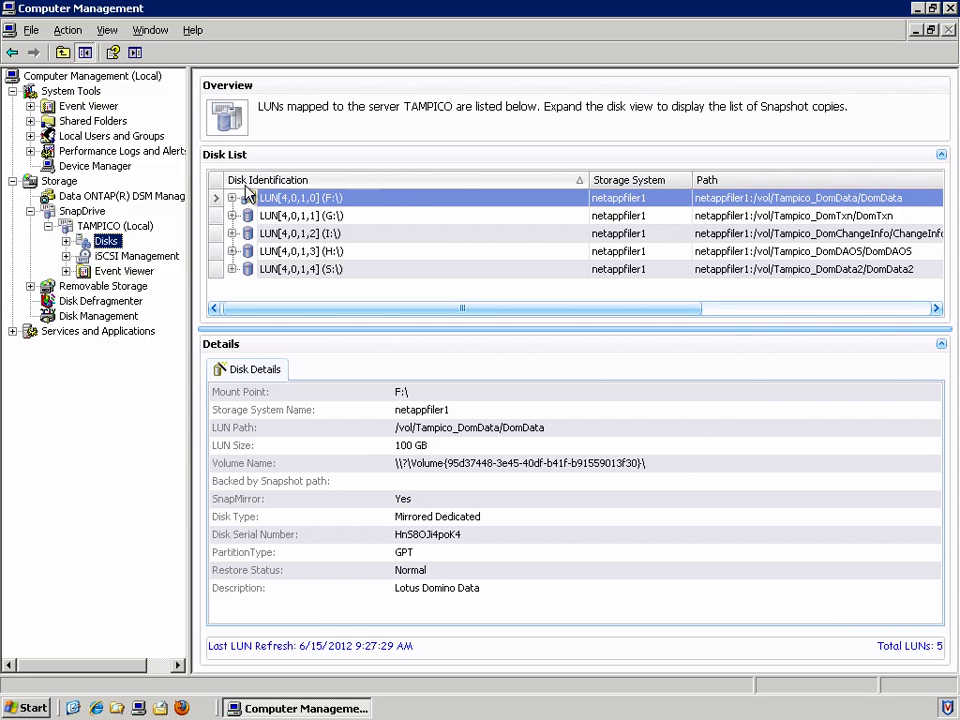
left_click(232, 198)
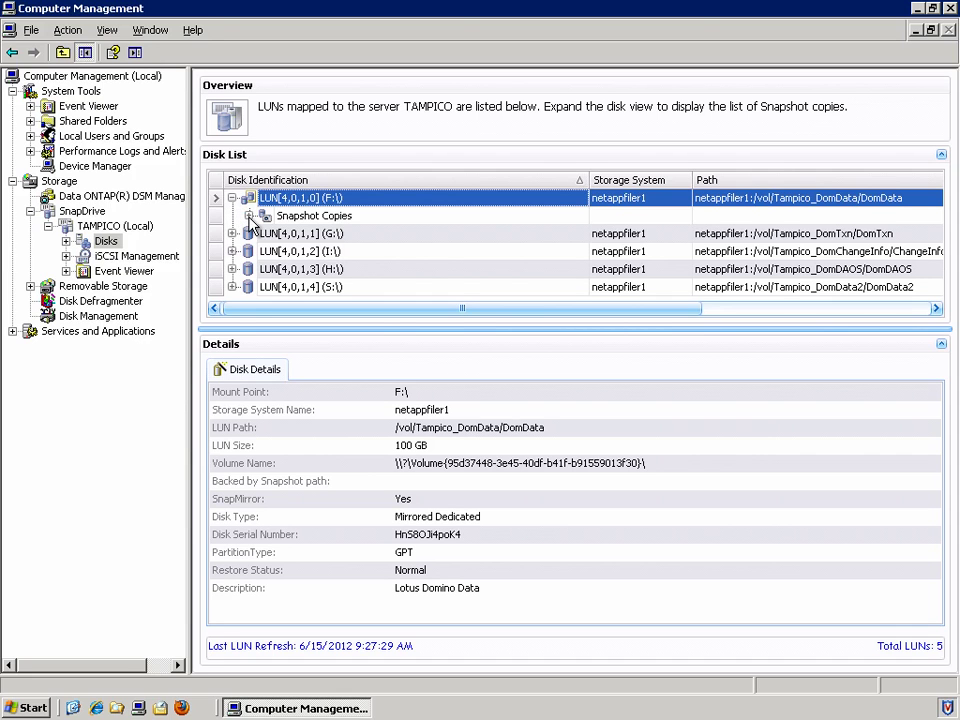
left_click(249, 216)
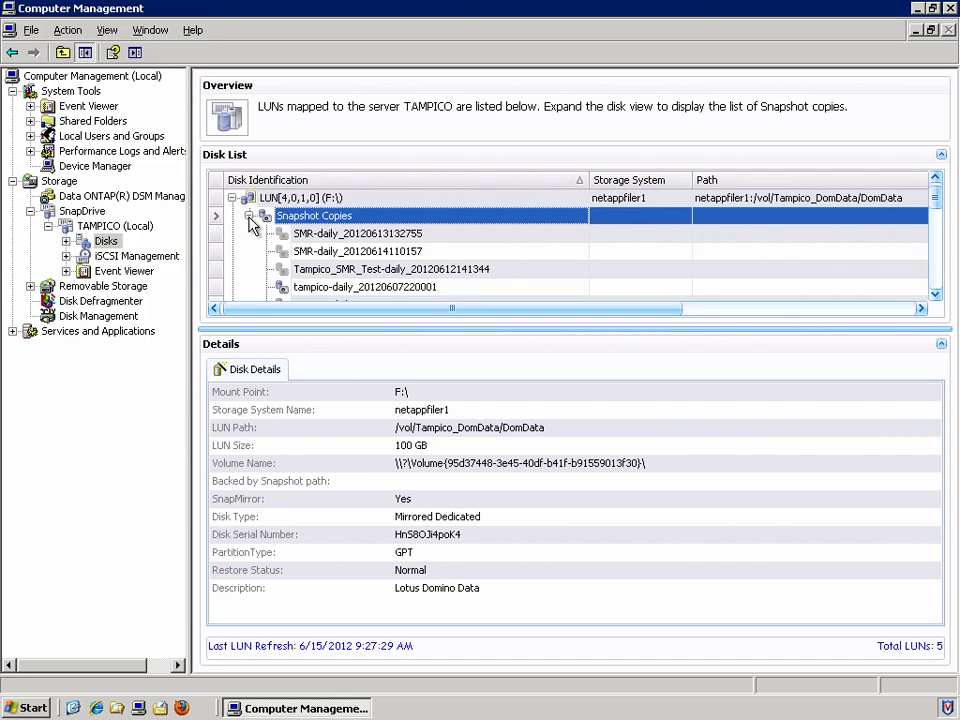
left_click(936, 294)
left_click(936, 294)
left_click(936, 294)
left_click(936, 294)
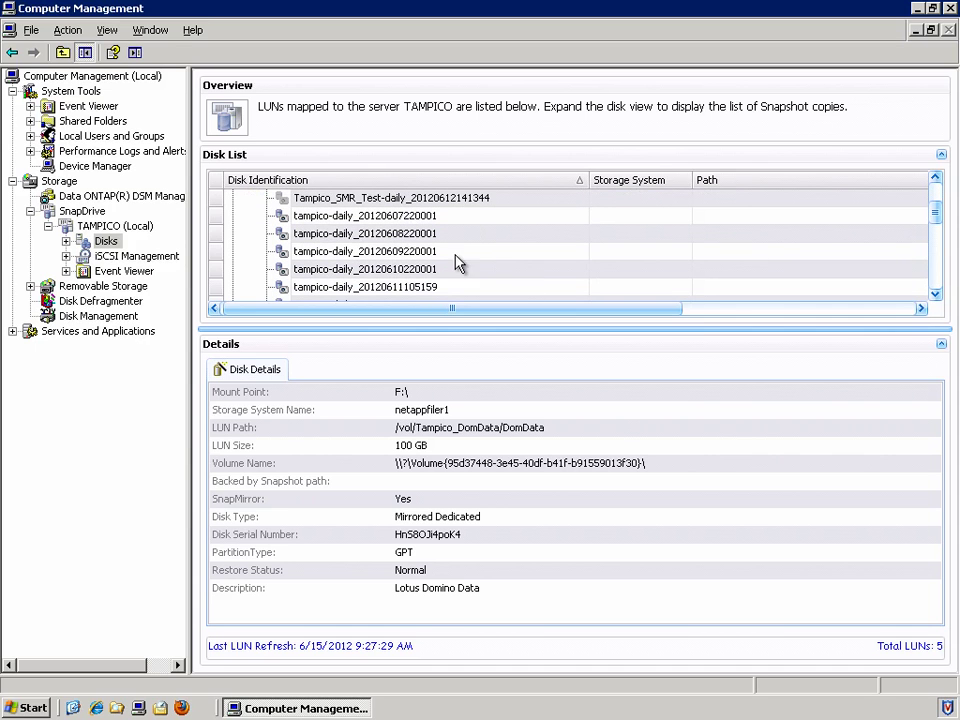
left_click(396, 236)
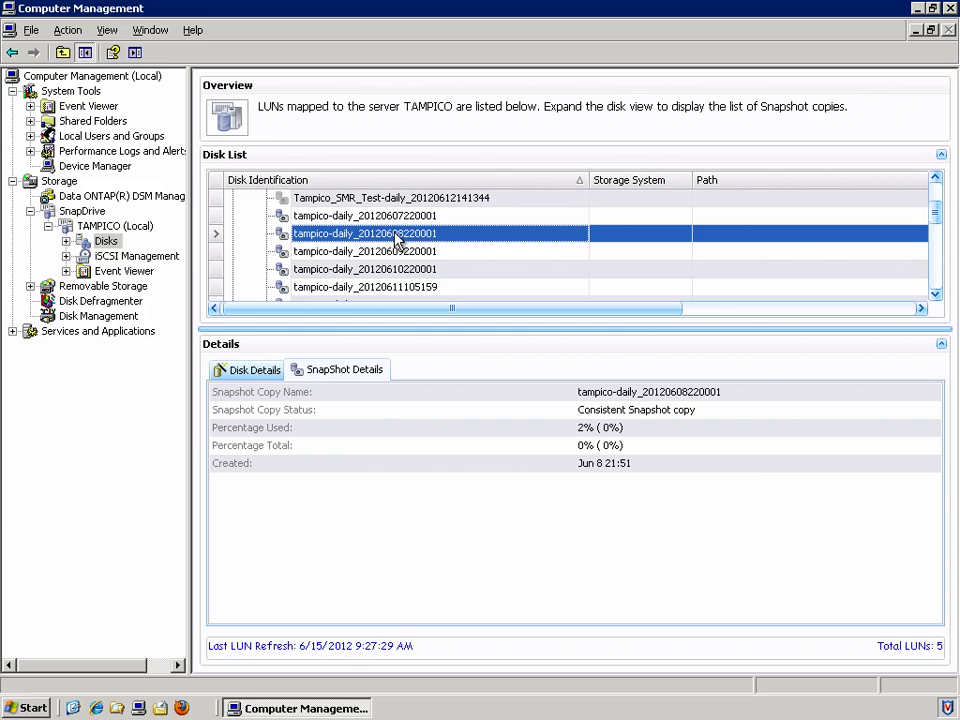
right_click(398, 238)
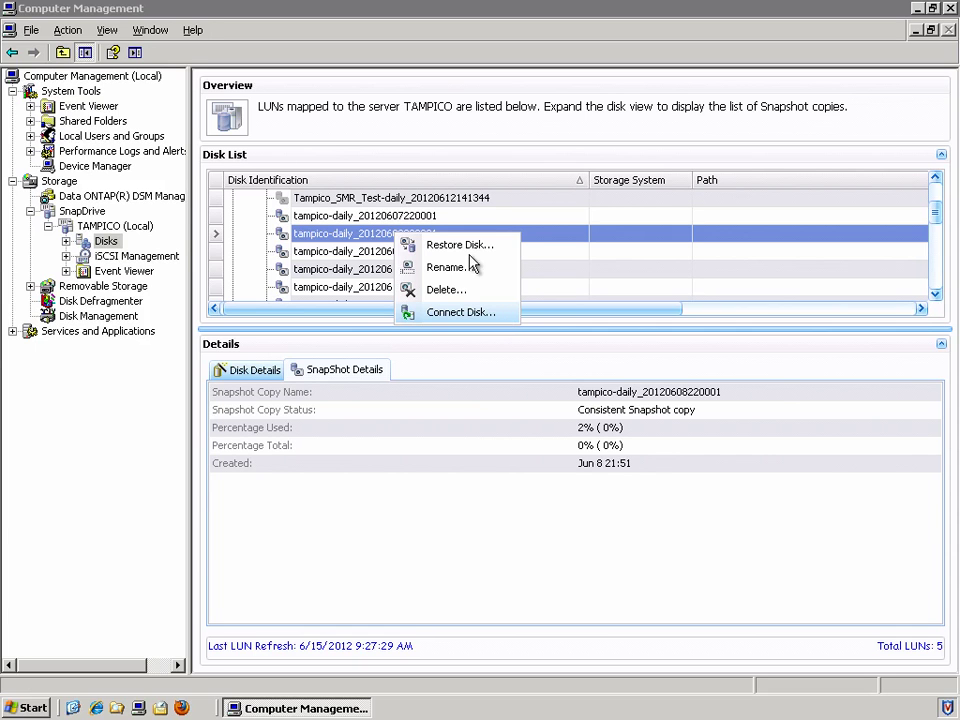
left_click(361, 146)
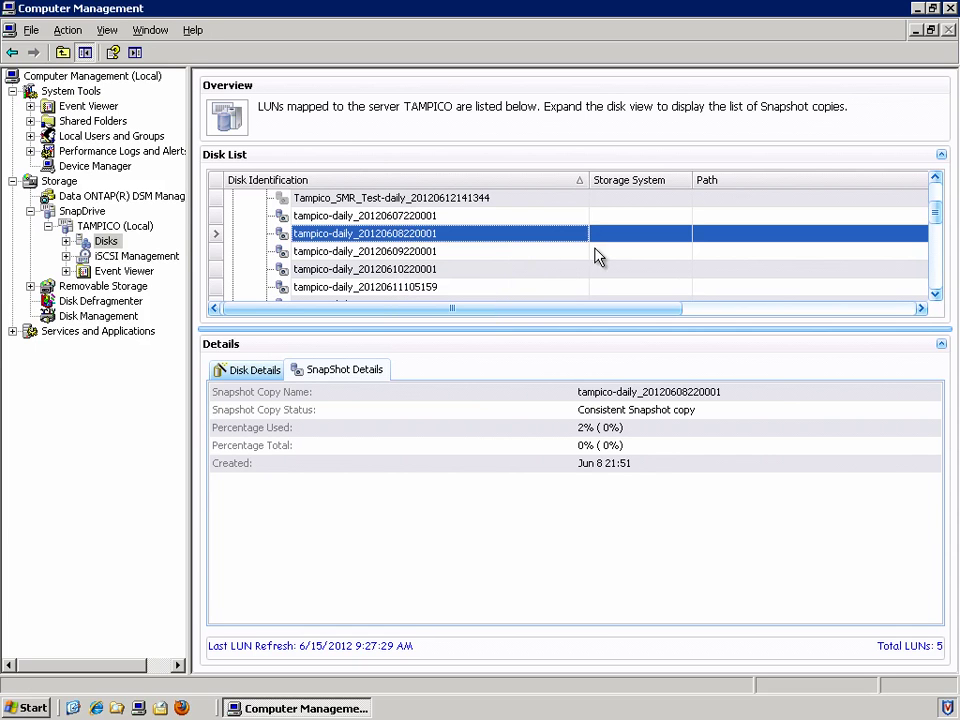
left_click_drag(936, 214, 941, 186)
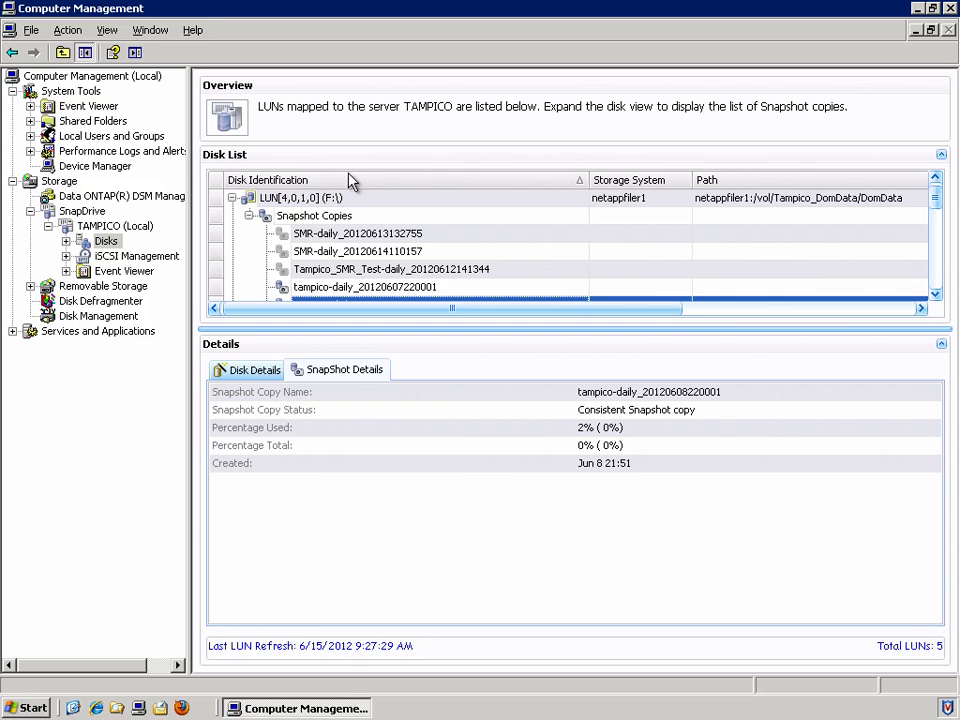
double_click(241, 196)
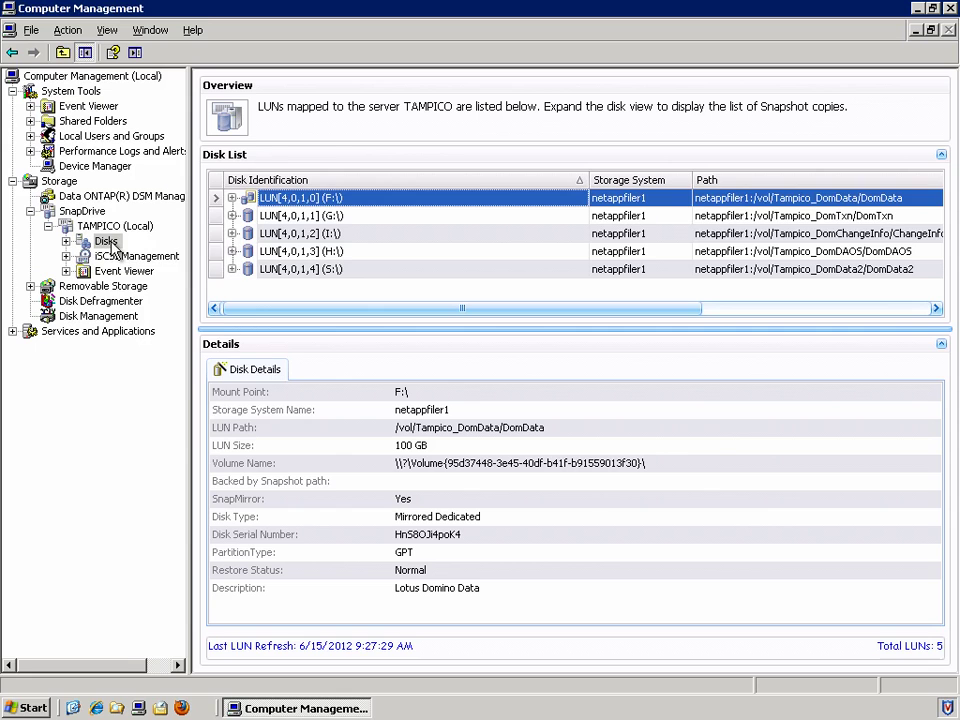
Step: Start the Connect Disk Wizard and choose storage system netappfiler1
right_click(113, 247)
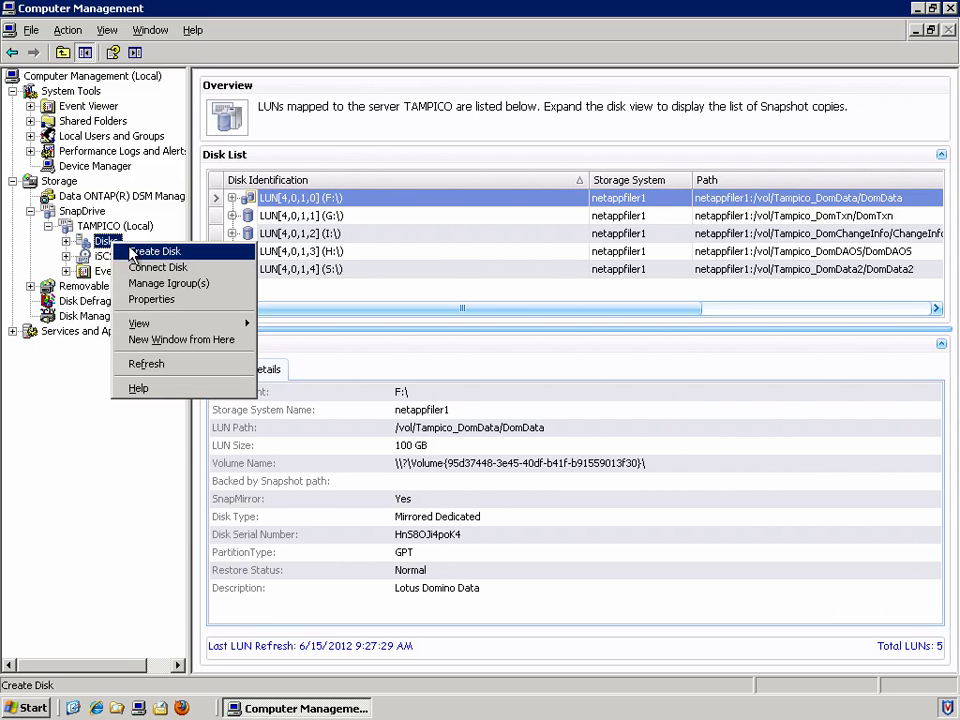
left_click(216, 268)
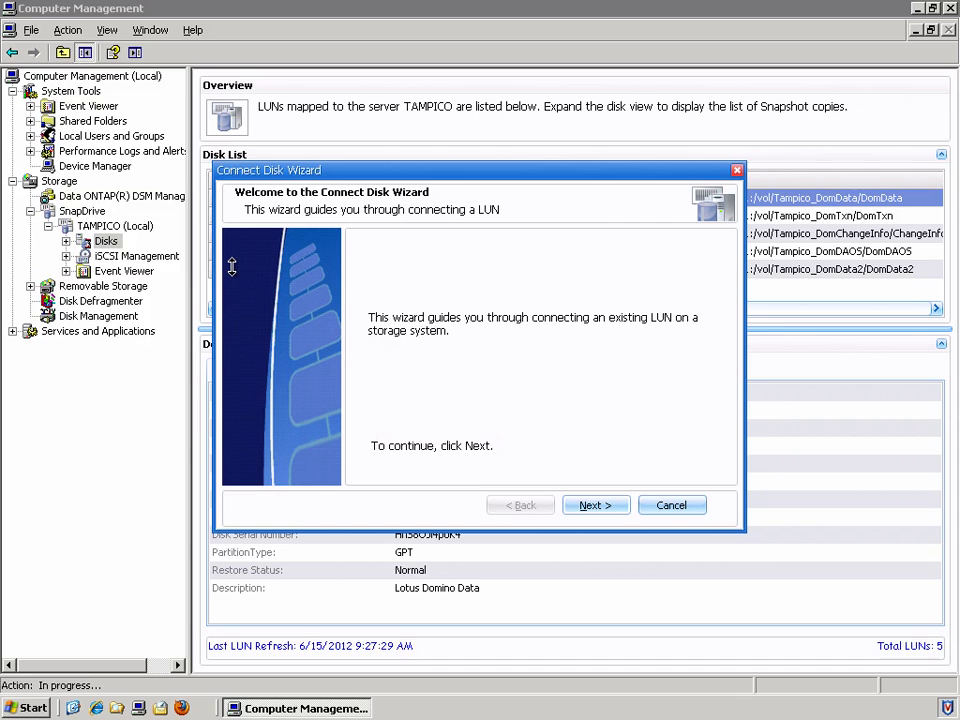
left_click(620, 516)
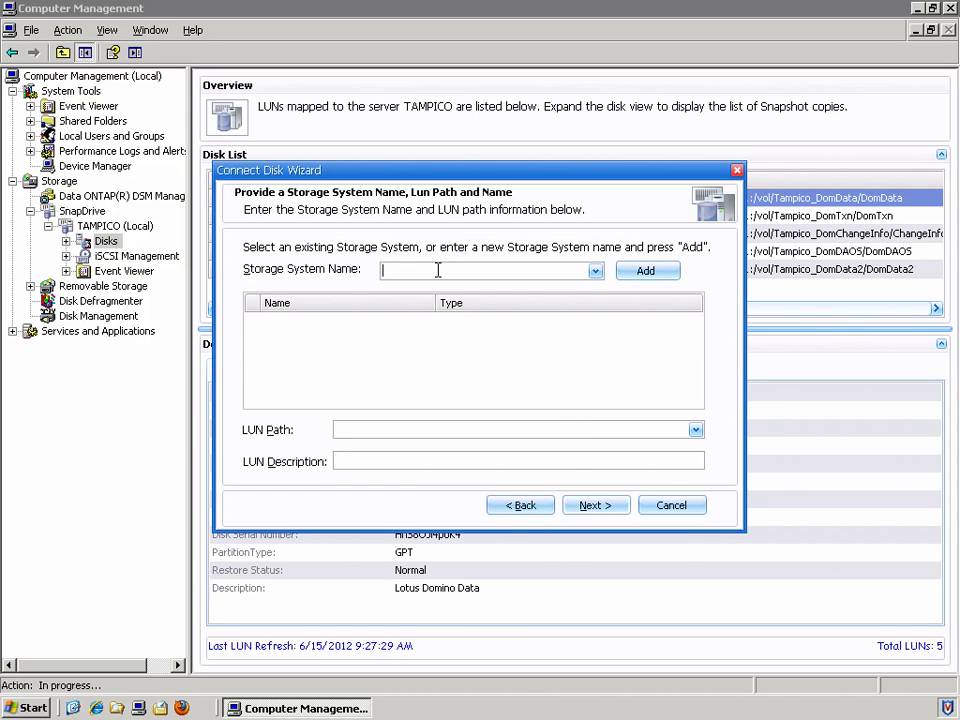
left_click(595, 271)
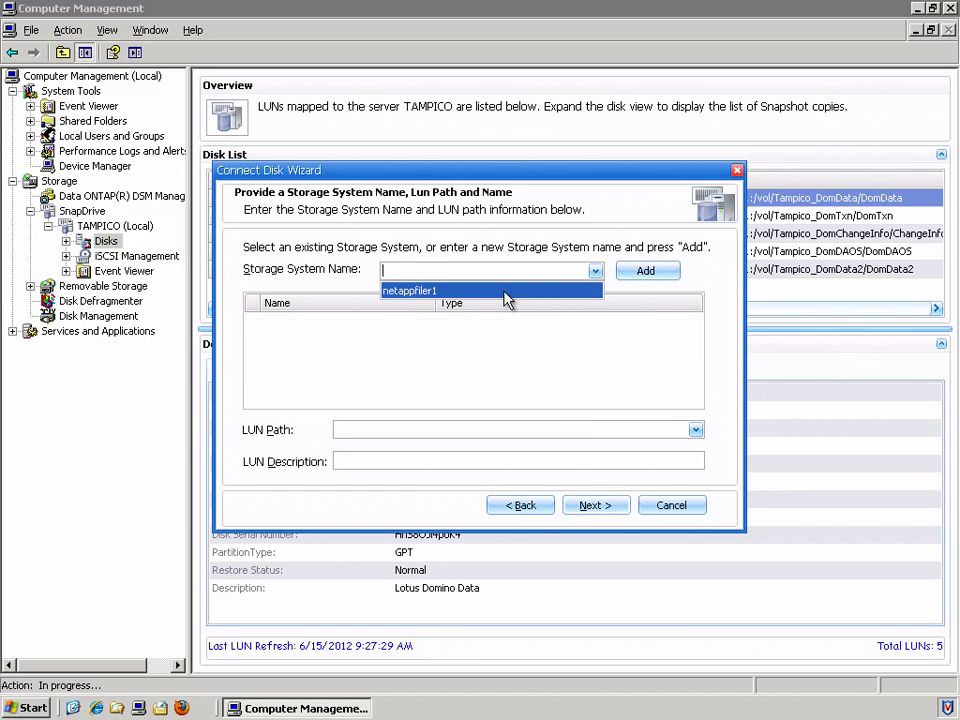
left_click(416, 270)
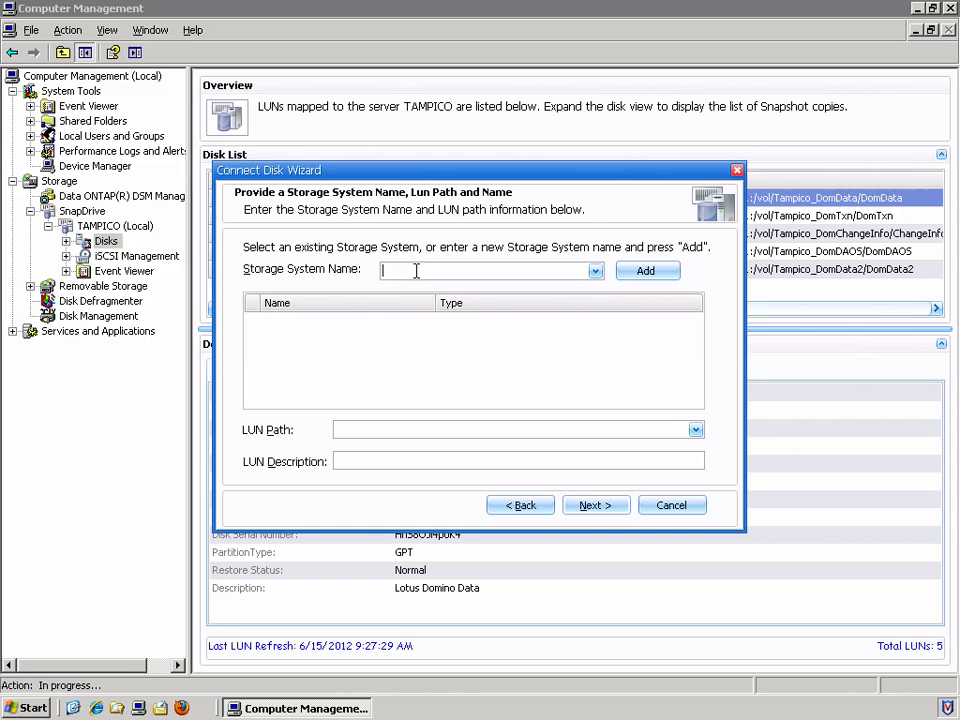
left_click(595, 271)
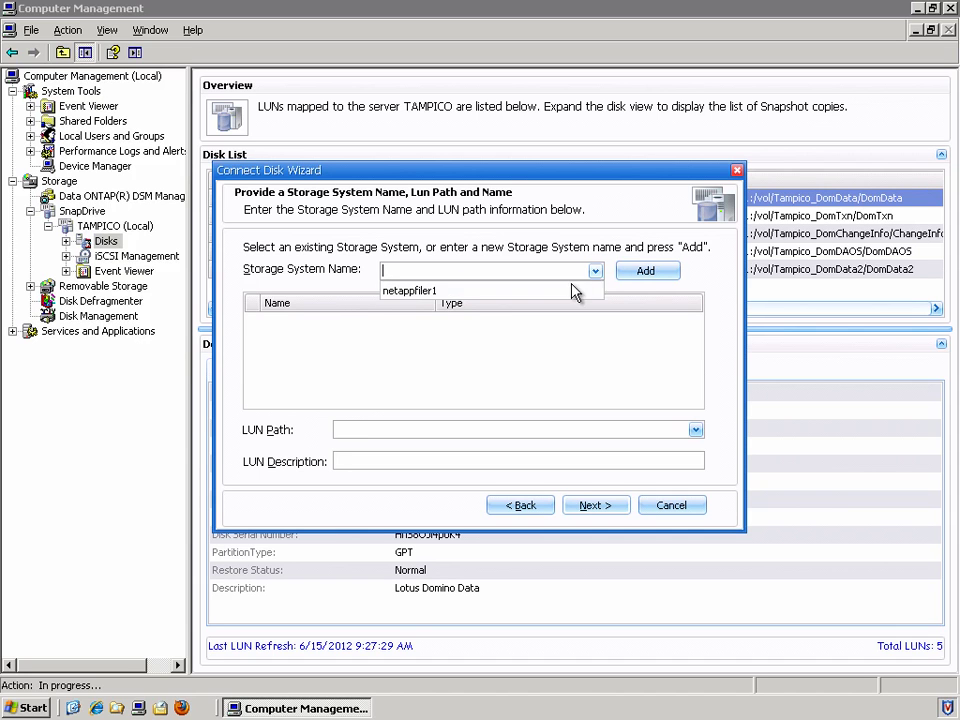
left_click(579, 285)
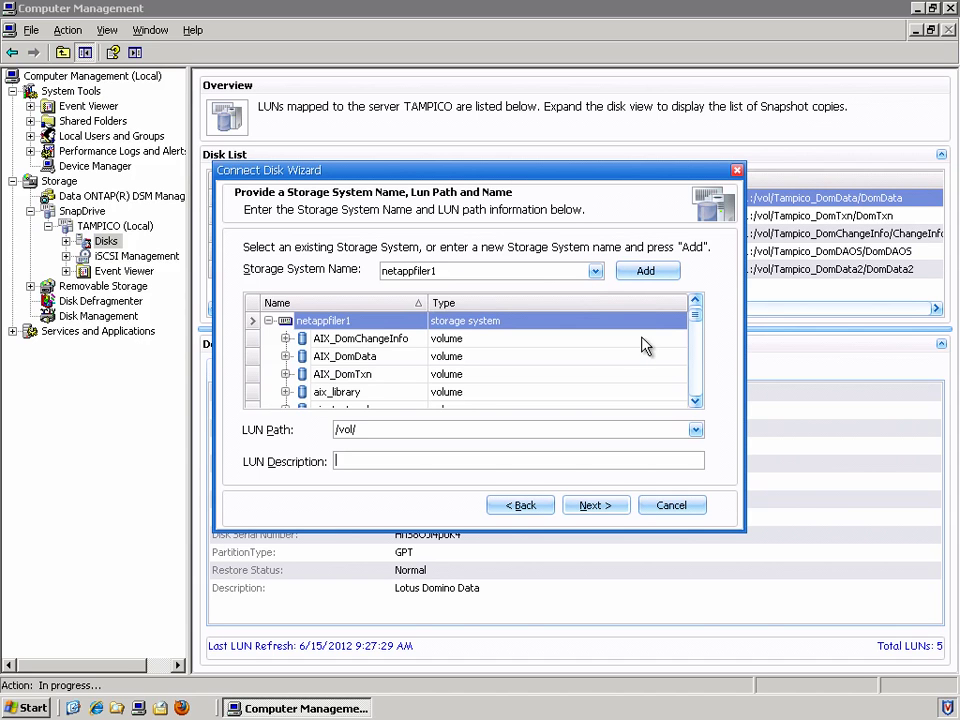
left_click_drag(697, 320, 701, 343)
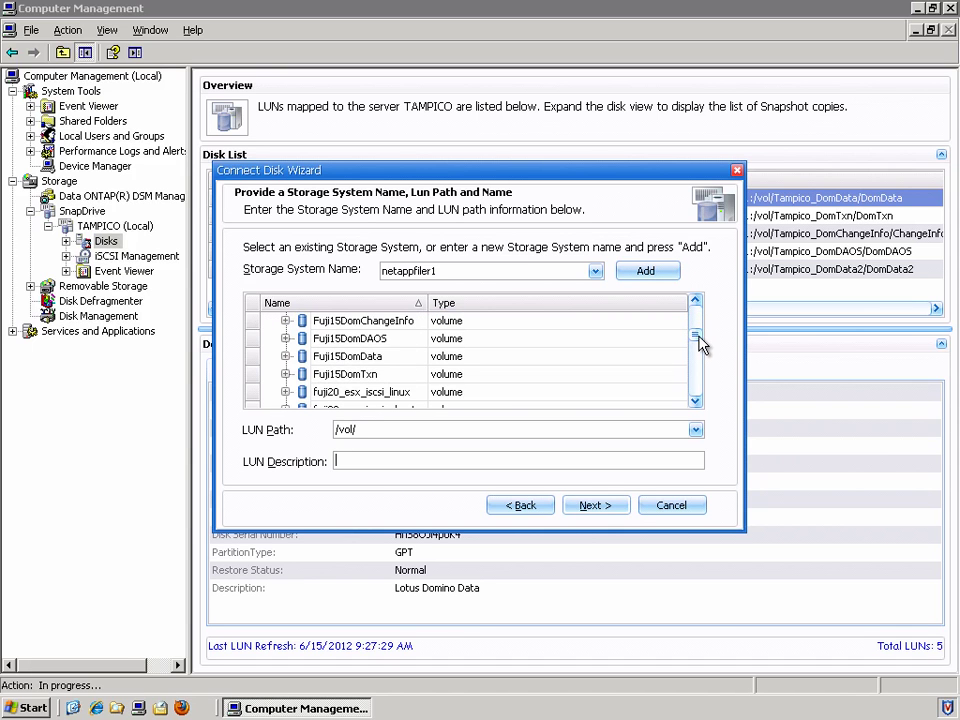
left_click(336, 360)
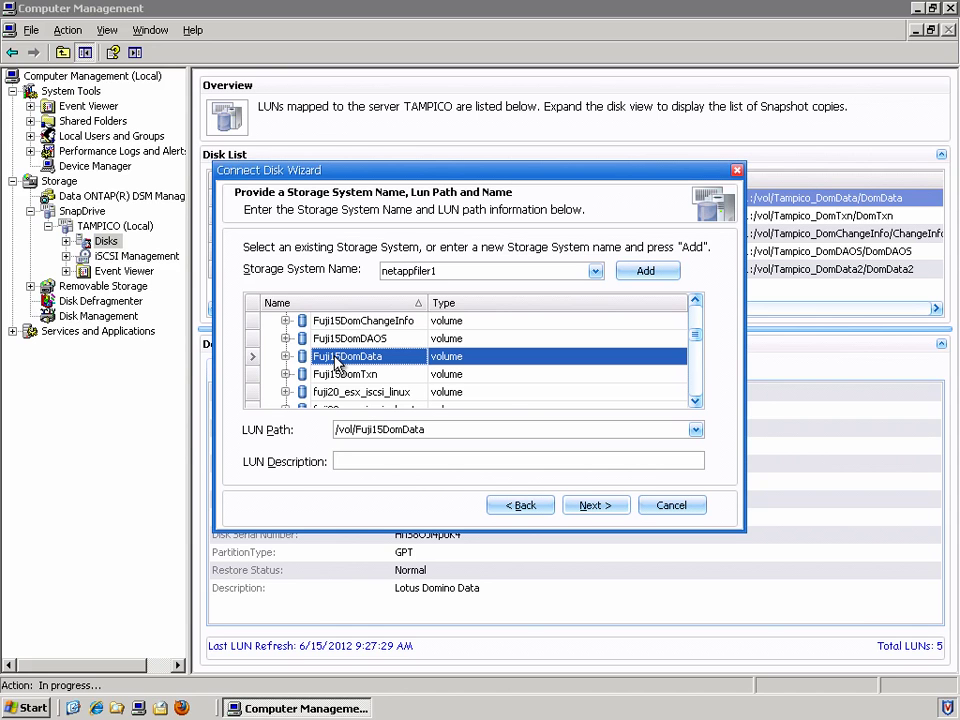
left_click(286, 357)
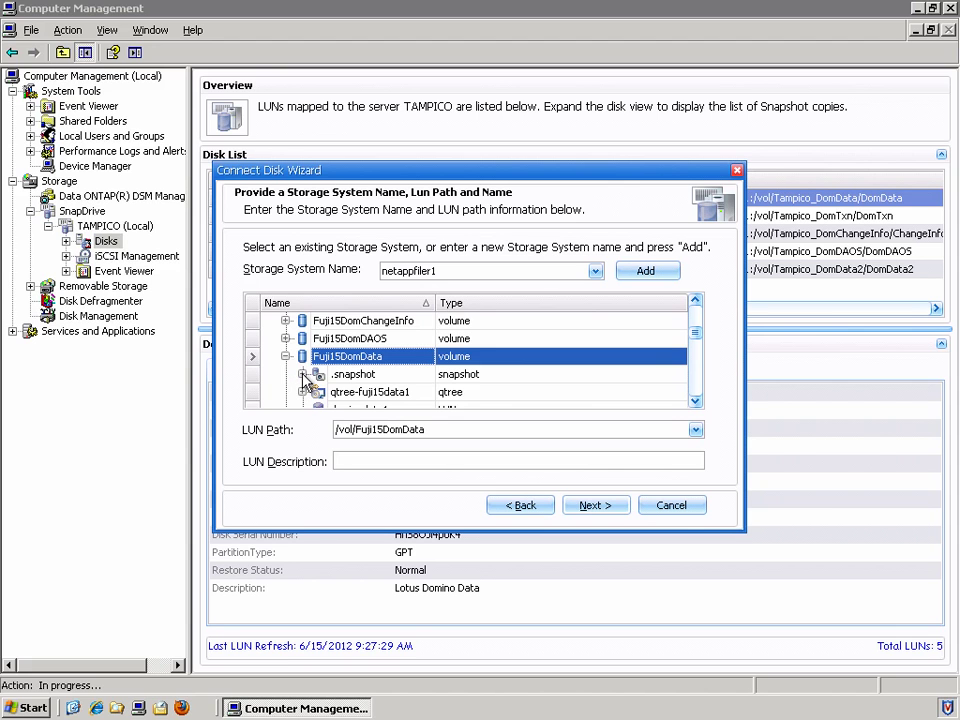
left_click(303, 376)
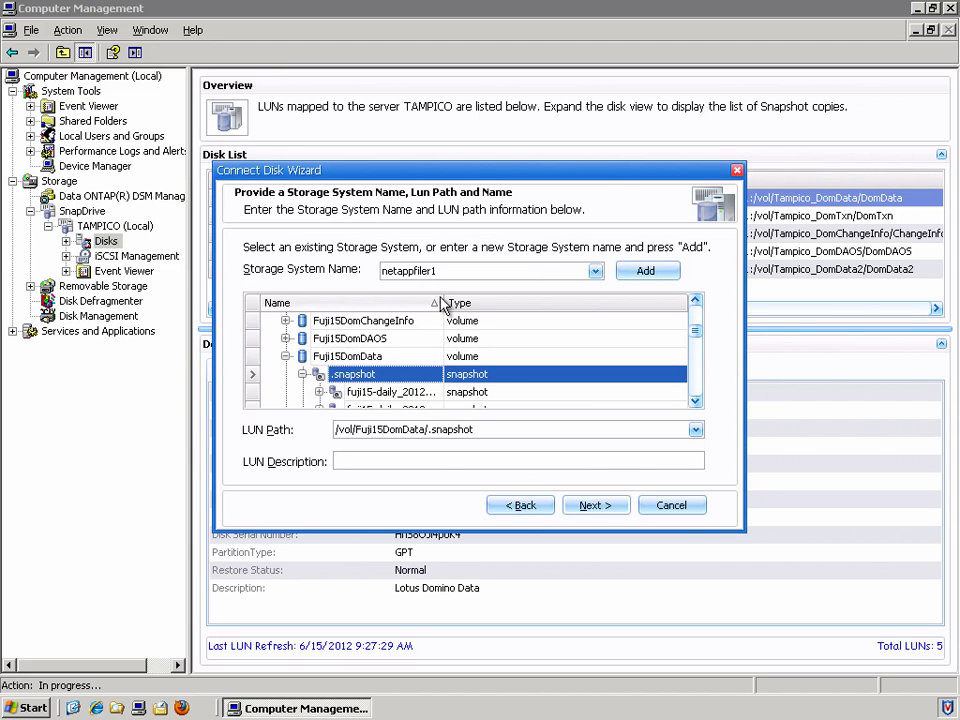
left_click_drag(441, 302, 630, 302)
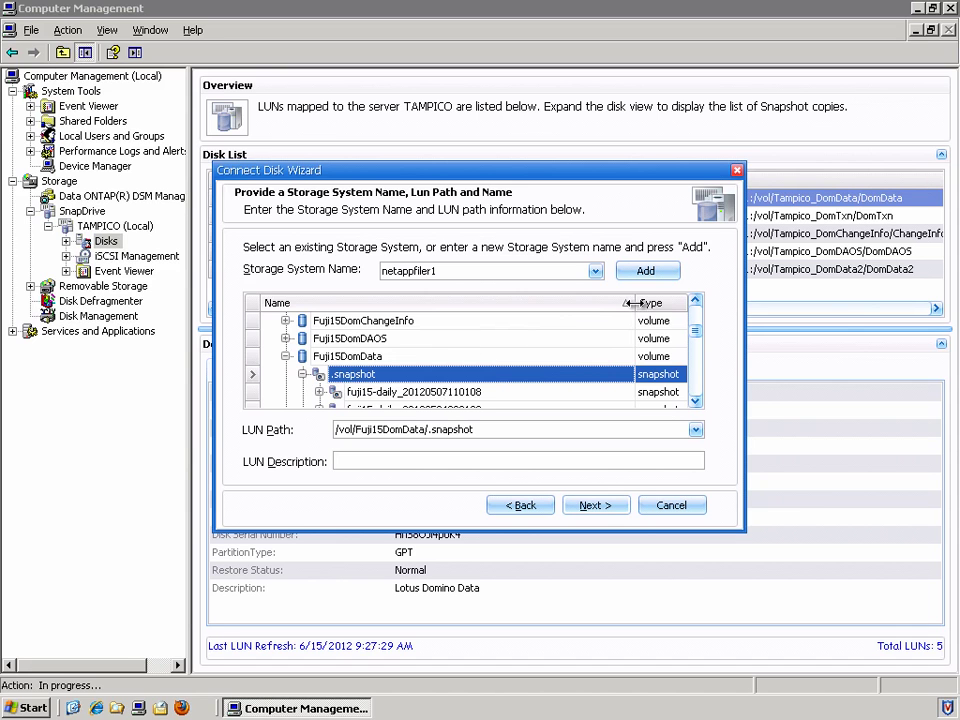
left_click(696, 401)
left_click(696, 401)
left_click(696, 401)
left_click(696, 401)
left_click(490, 376)
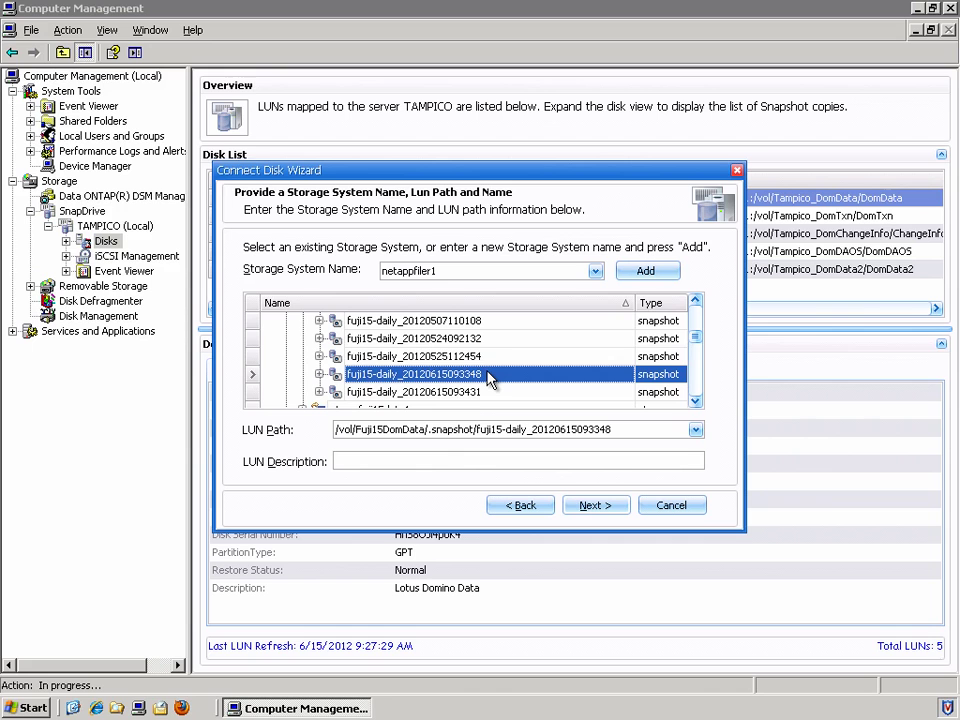
Step: Select the snapshot name at the end of the LUN Path box for copying
left_click(626, 430)
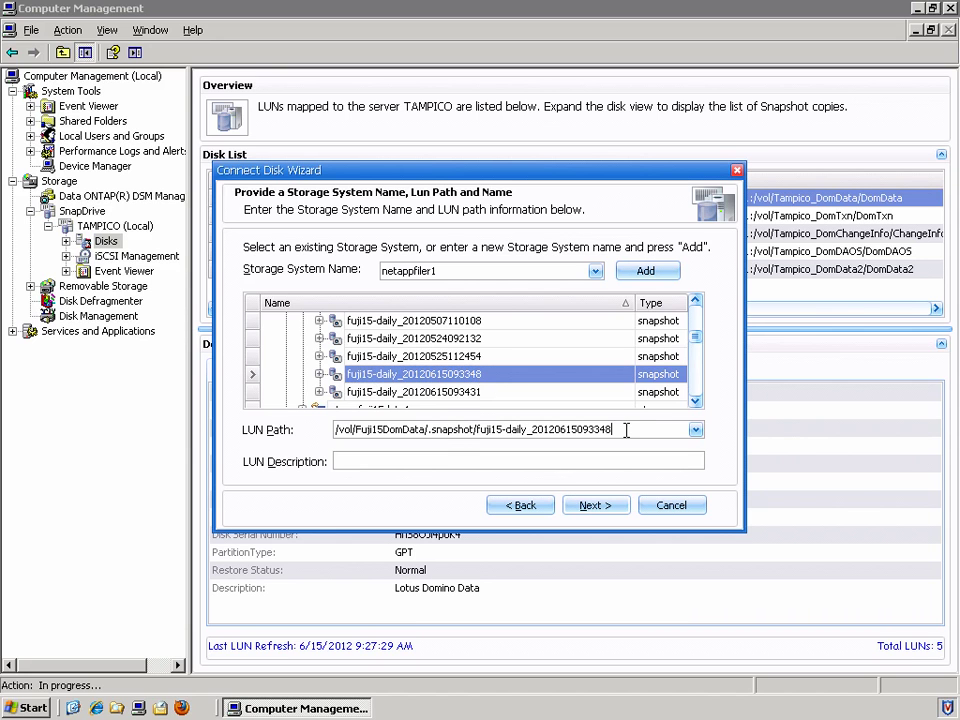
left_click_drag(621, 430, 478, 430)
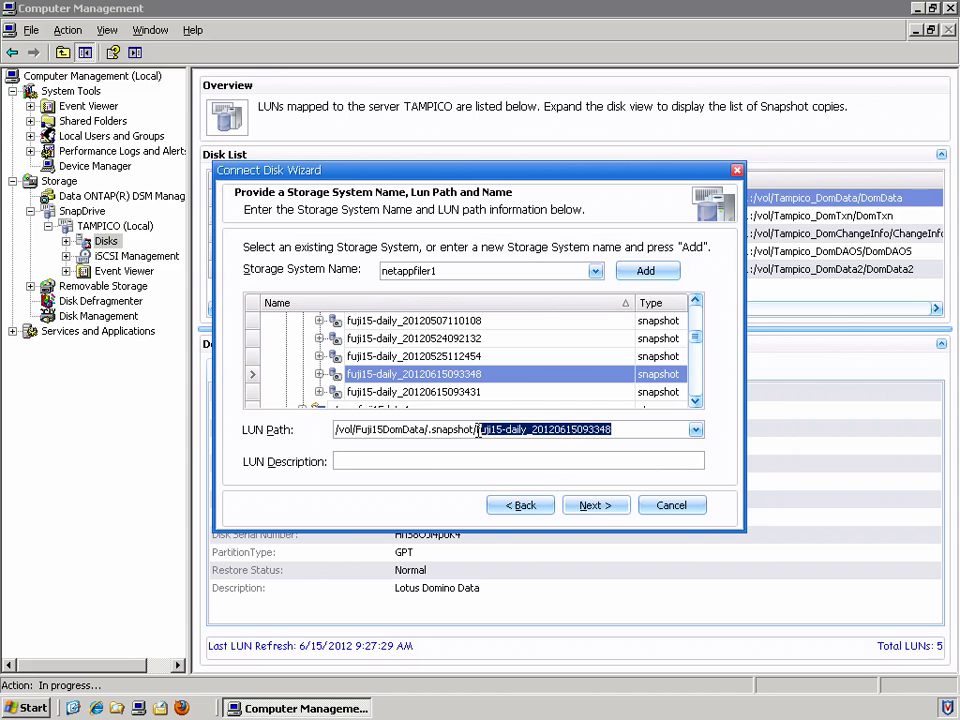
left_click(28, 710)
left_click(97, 624)
type("notepad.exe")
key("Return")
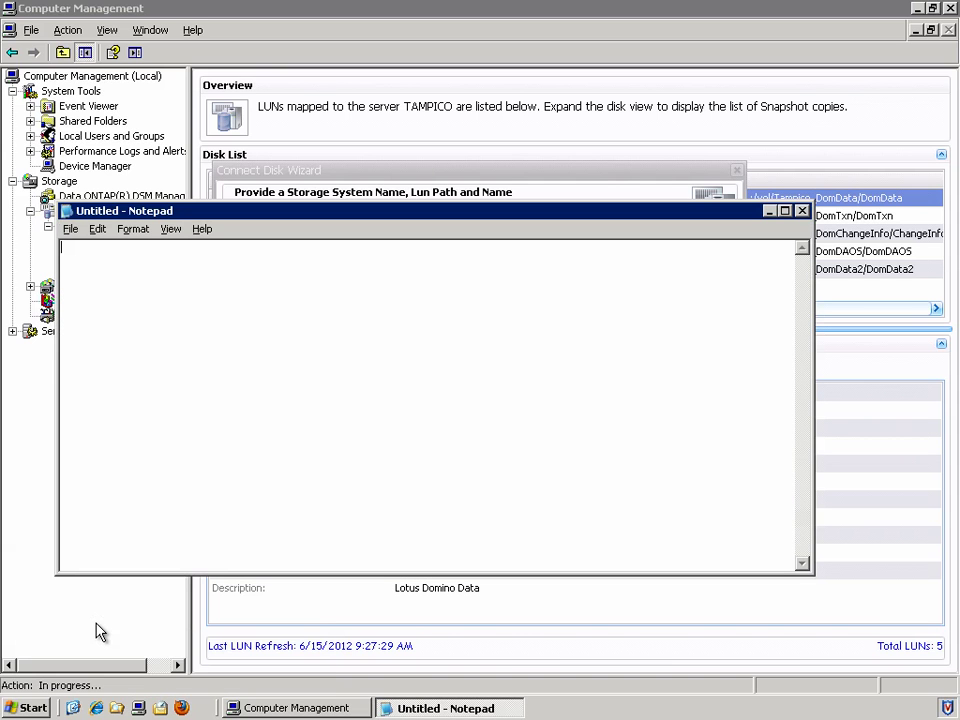
key("ctrl+v")
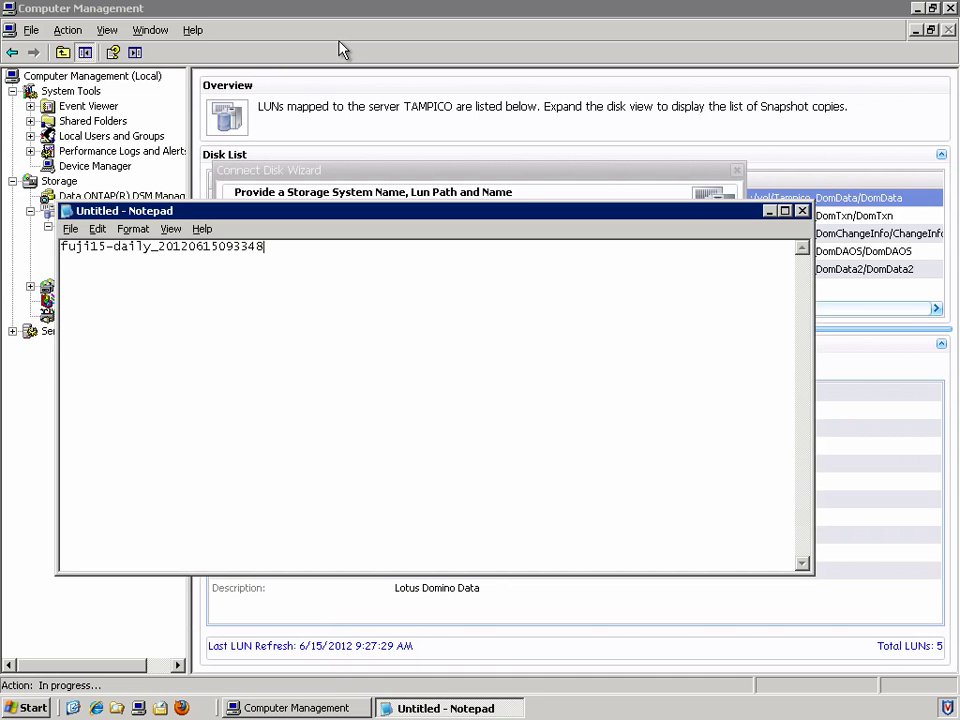
left_click(343, 50)
left_click(628, 429)
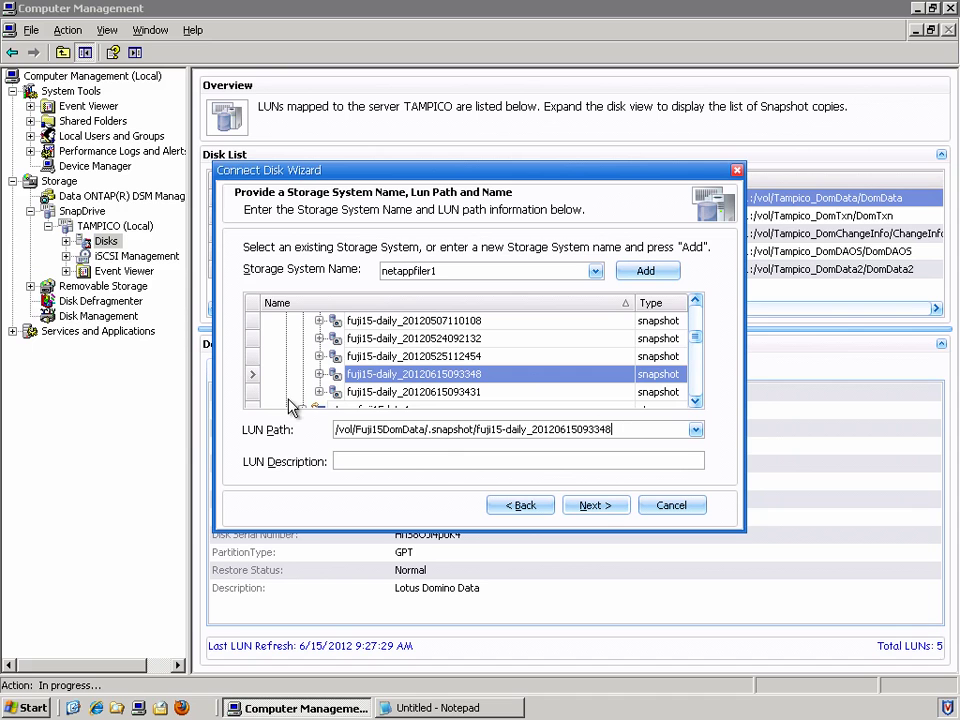
left_click(320, 380)
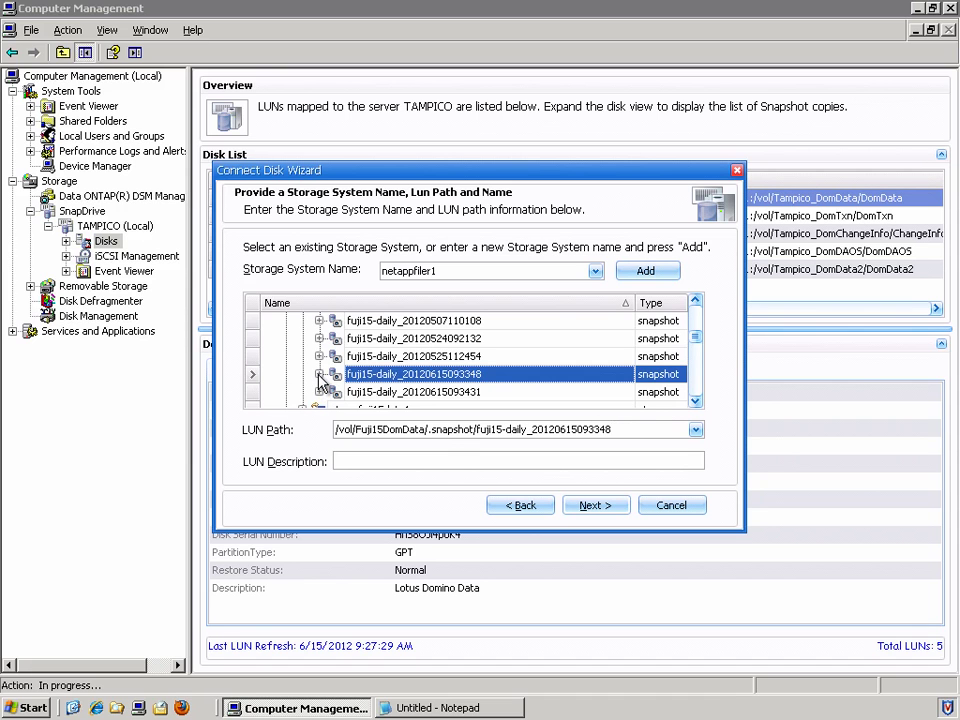
left_click(697, 403)
left_click(697, 403)
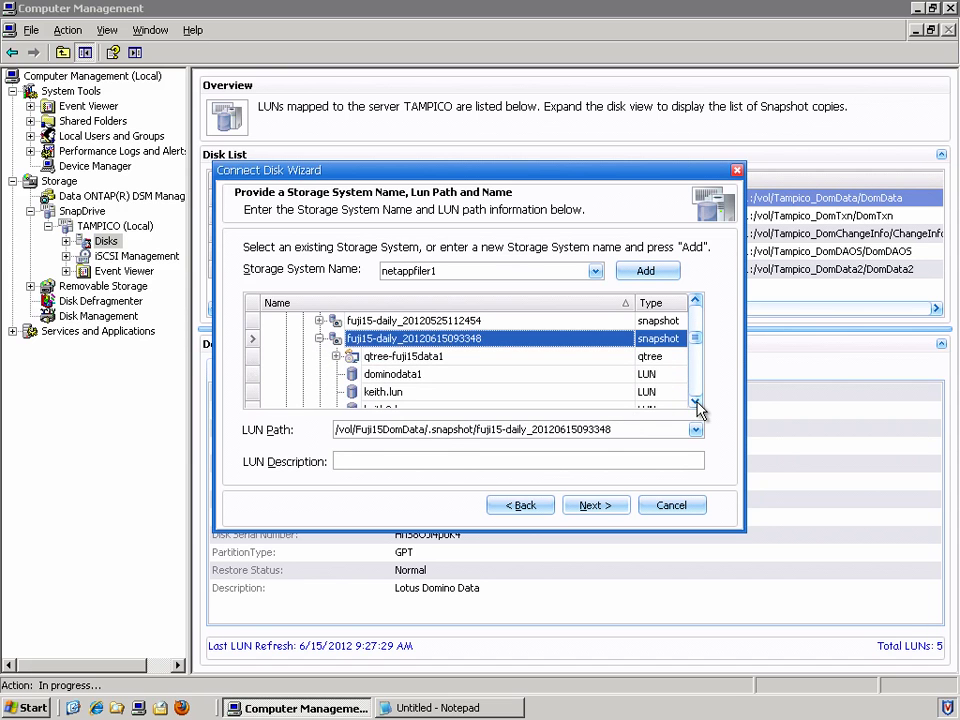
left_click(430, 376)
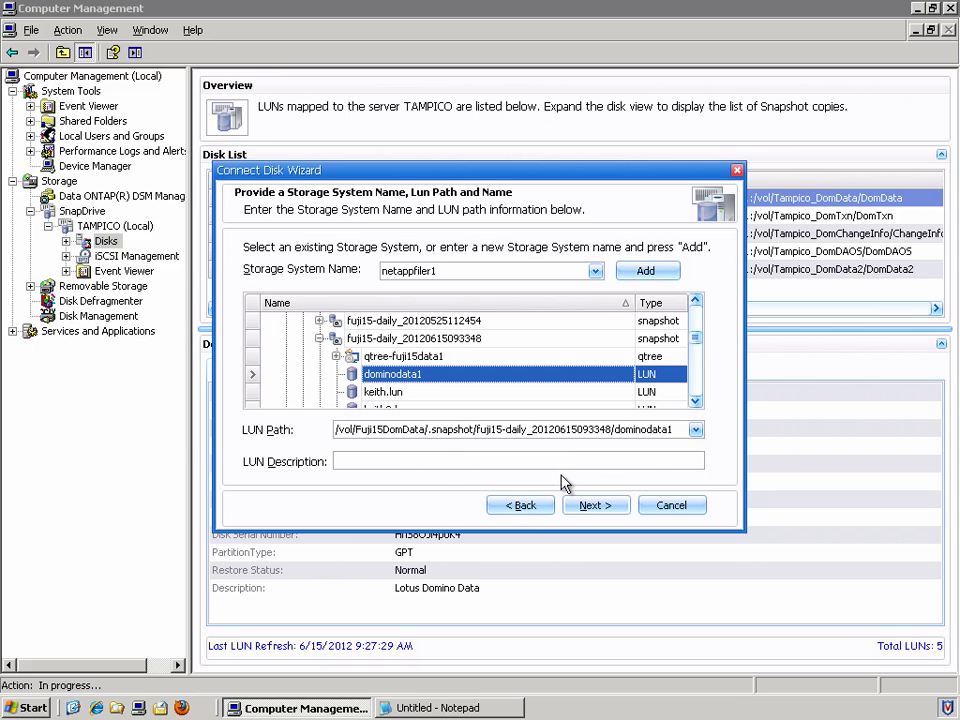
left_click(617, 513)
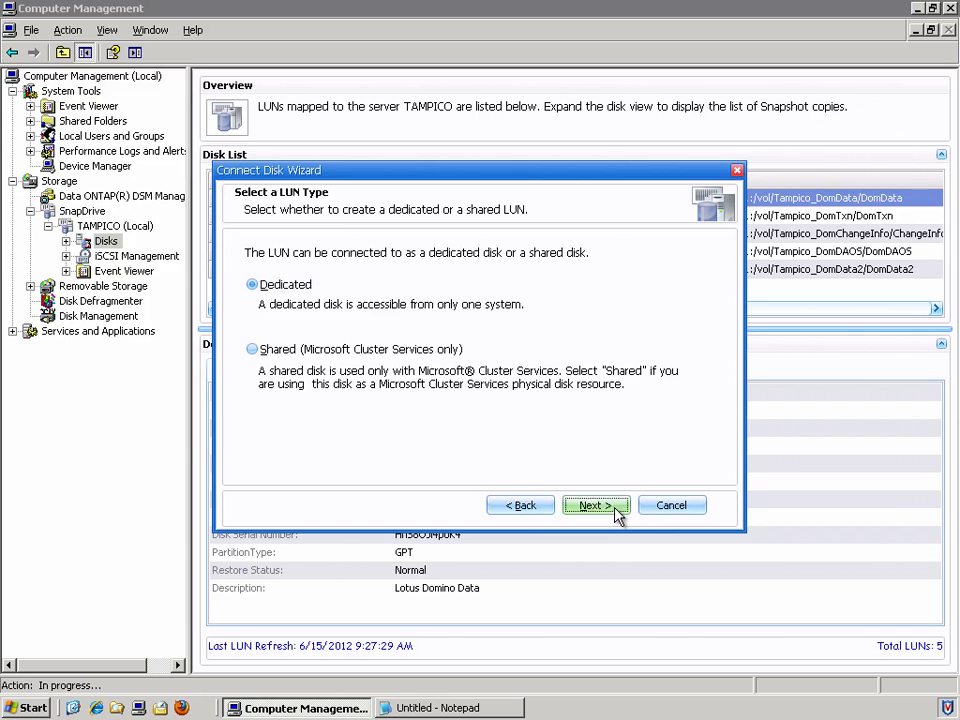
Step: Connect the LUN as a Dedicated drive R: mapped to the tampico iSCSI initiator, automatic igroups
left_click(616, 509)
left_click(438, 279)
left_click_drag(439, 285, 441, 358)
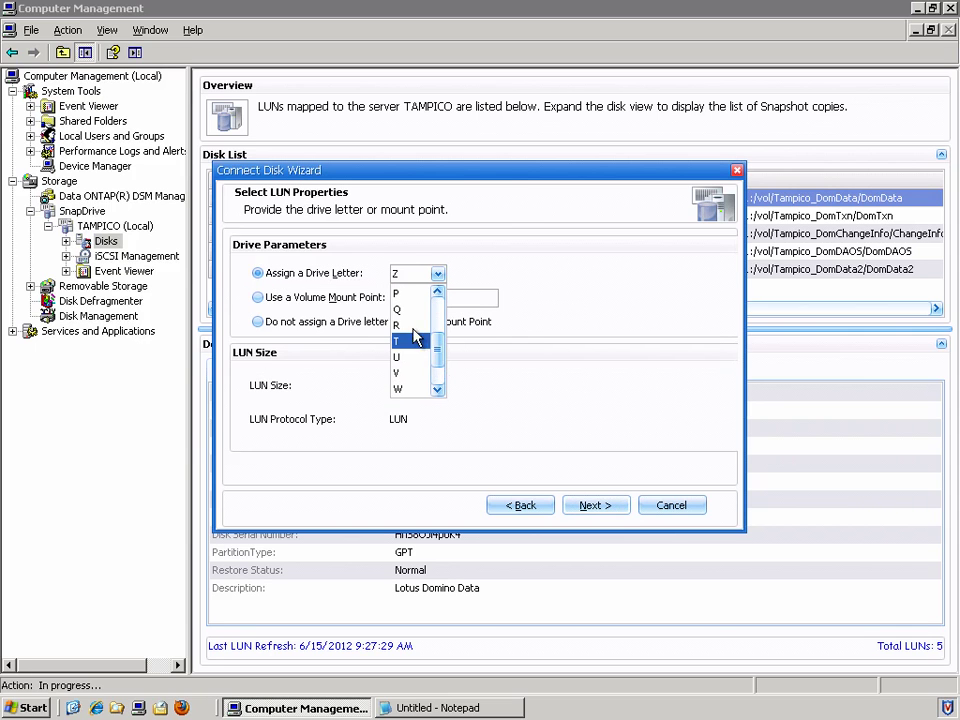
left_click(415, 338)
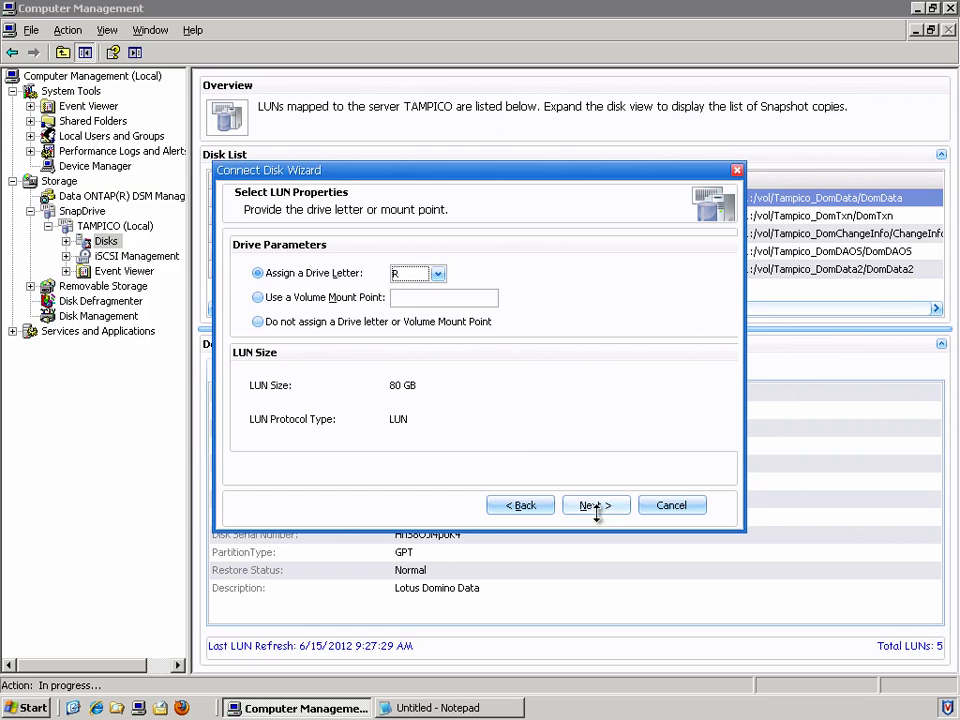
left_click(620, 507)
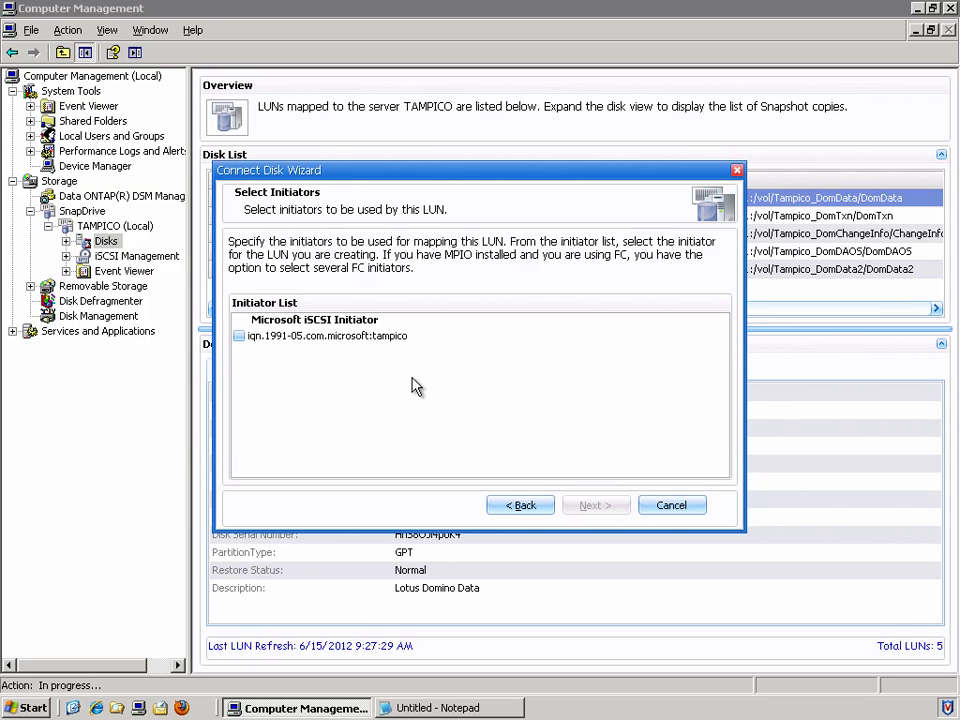
left_click(239, 338)
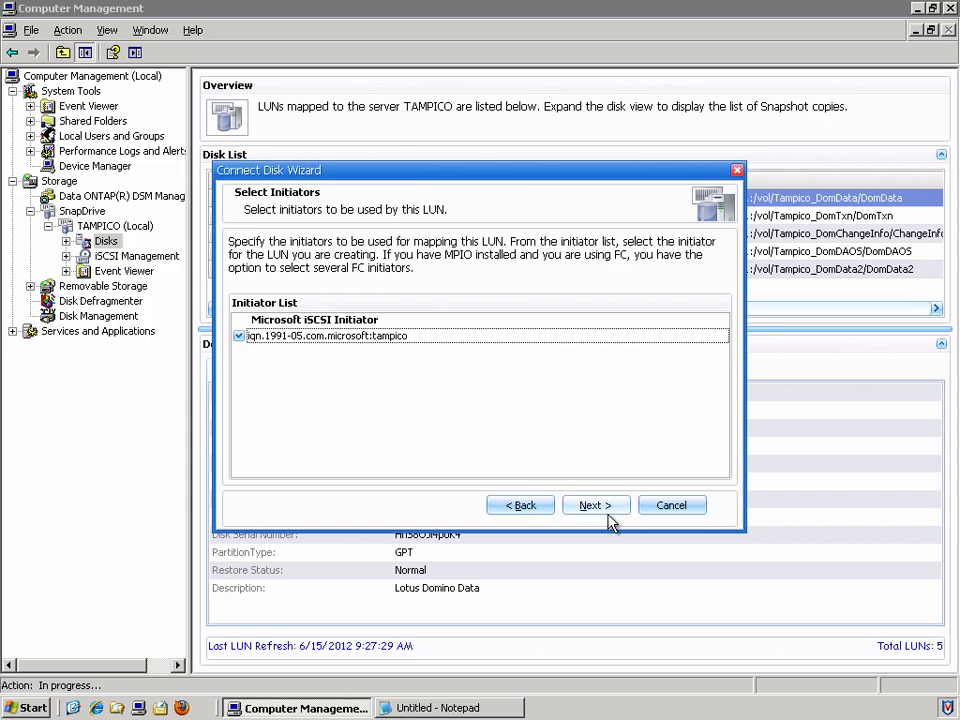
left_click(623, 512)
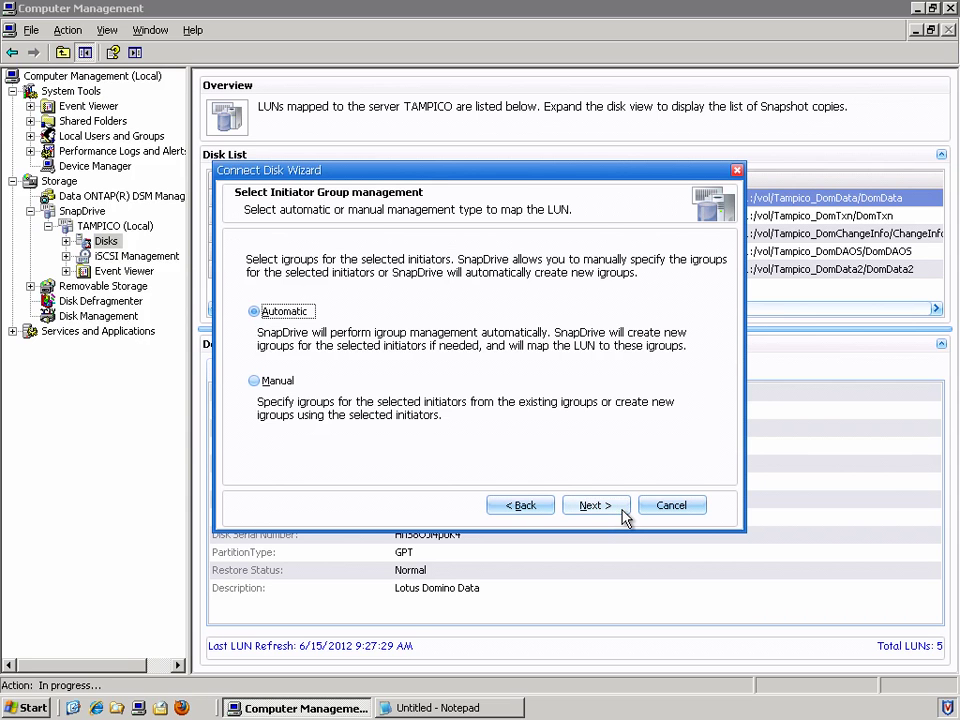
left_click(623, 512)
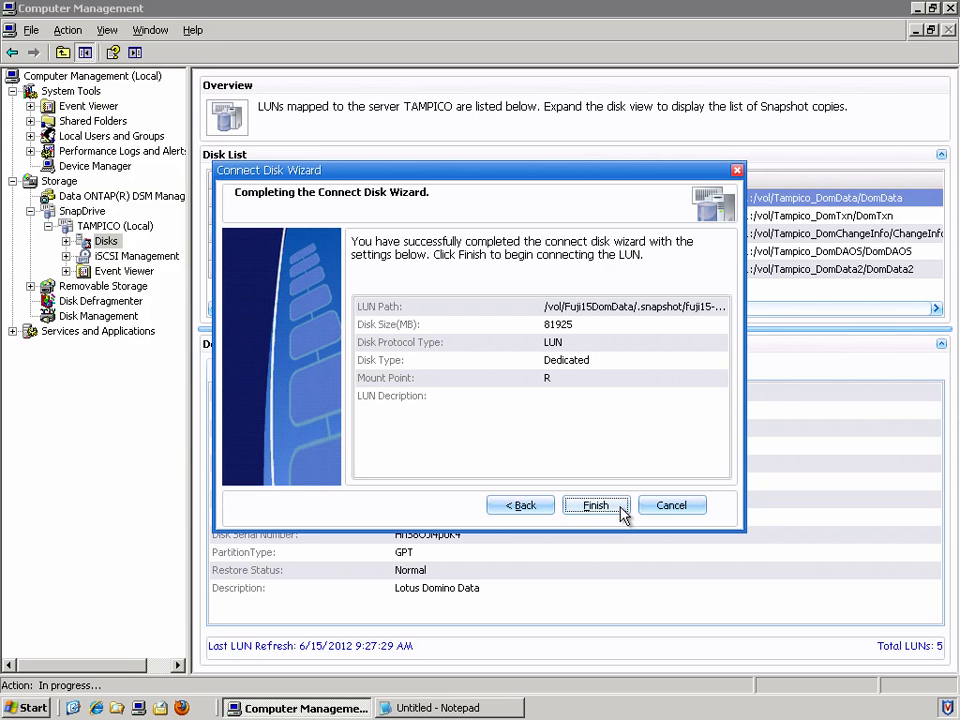
left_click(622, 512)
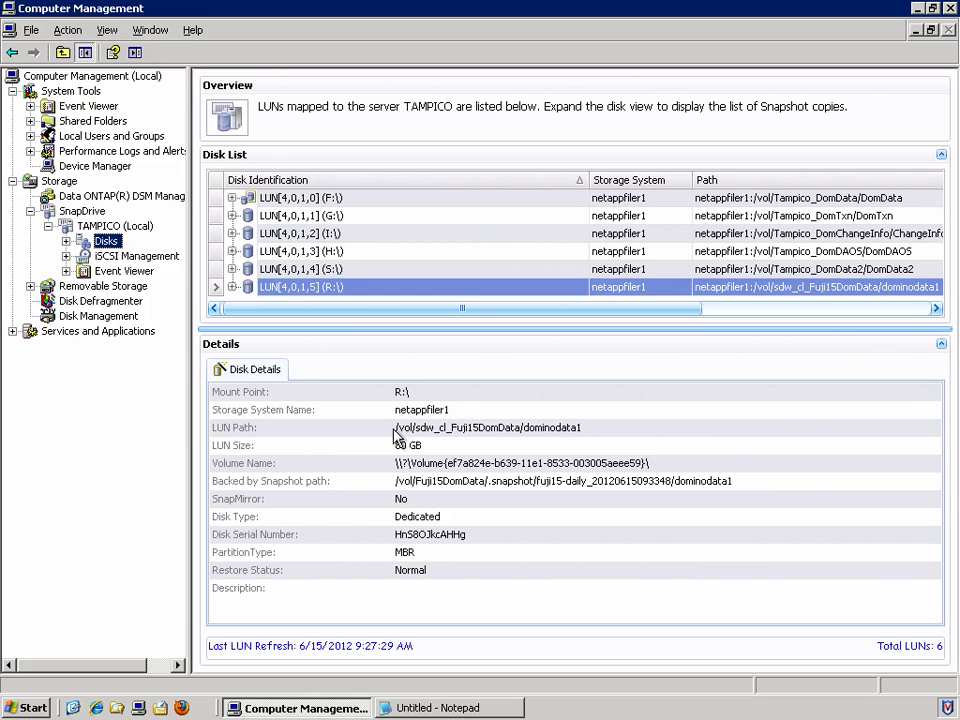
Step: View details of the new R: LUN[4,0,1,5], backed by the fuji15-daily snapshot
key("Tab")
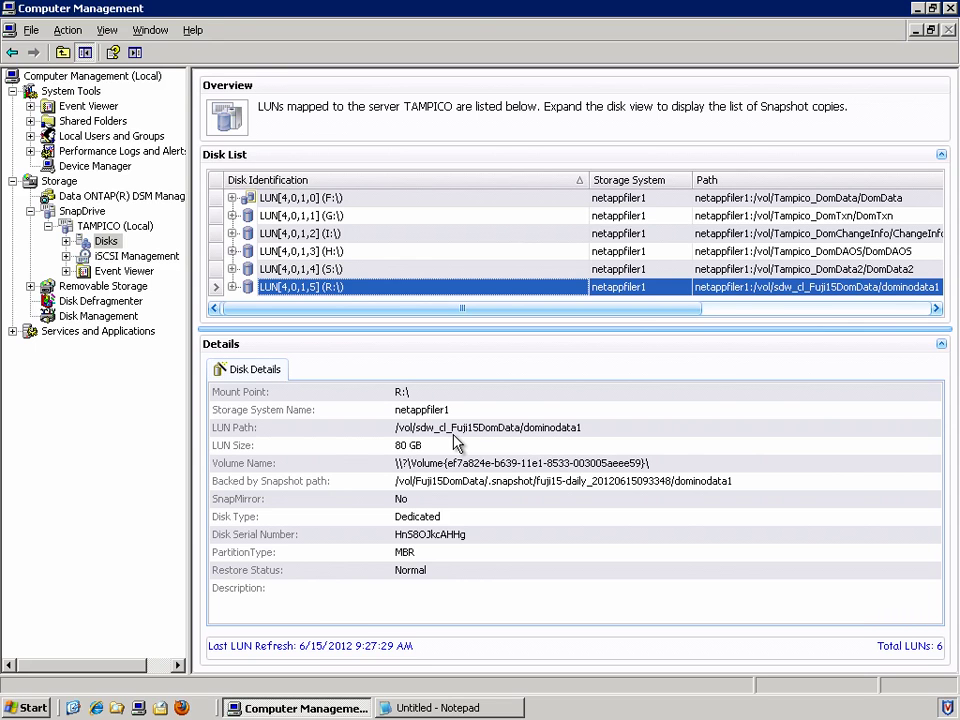
Step: Open R:\Domino\data\mail in Explorer, select the user's mail file, and open a second Explorer window
left_click(917, 9)
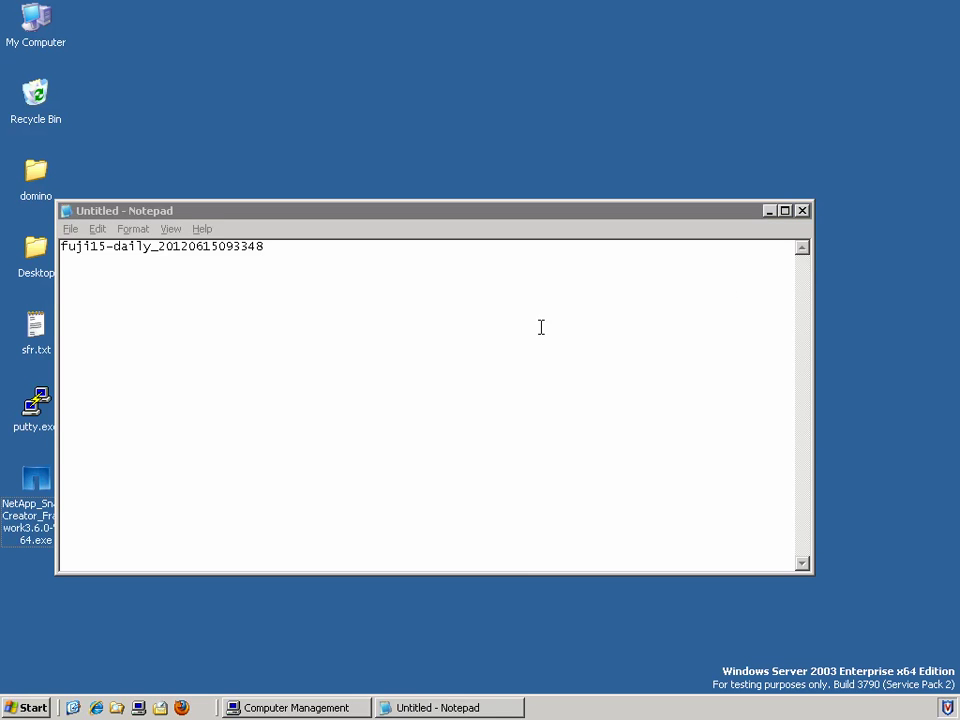
left_click(118, 708)
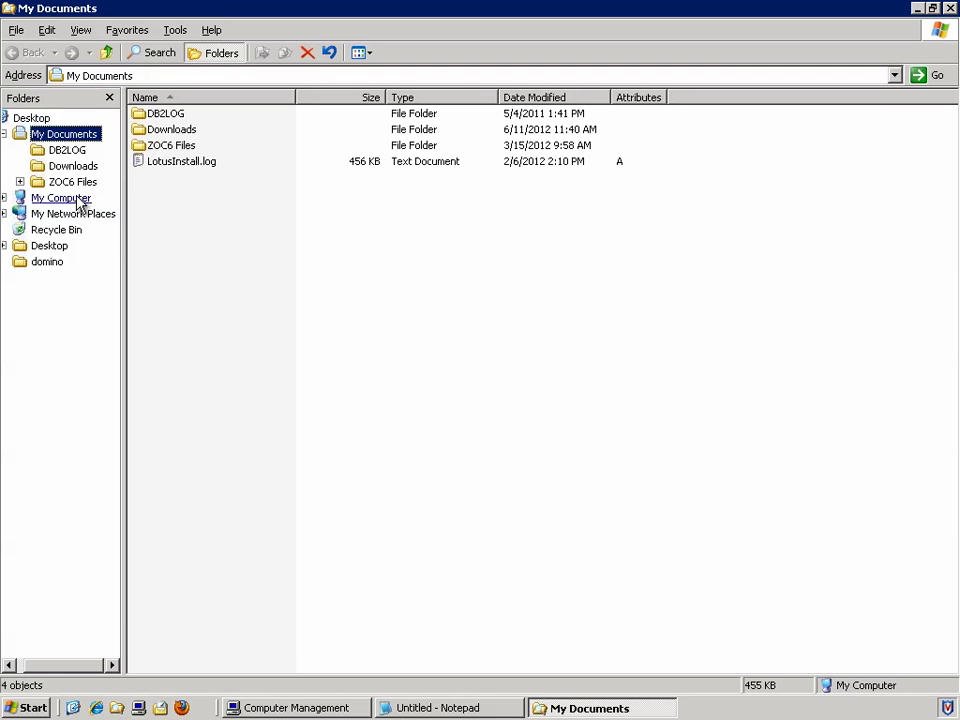
left_click(78, 200)
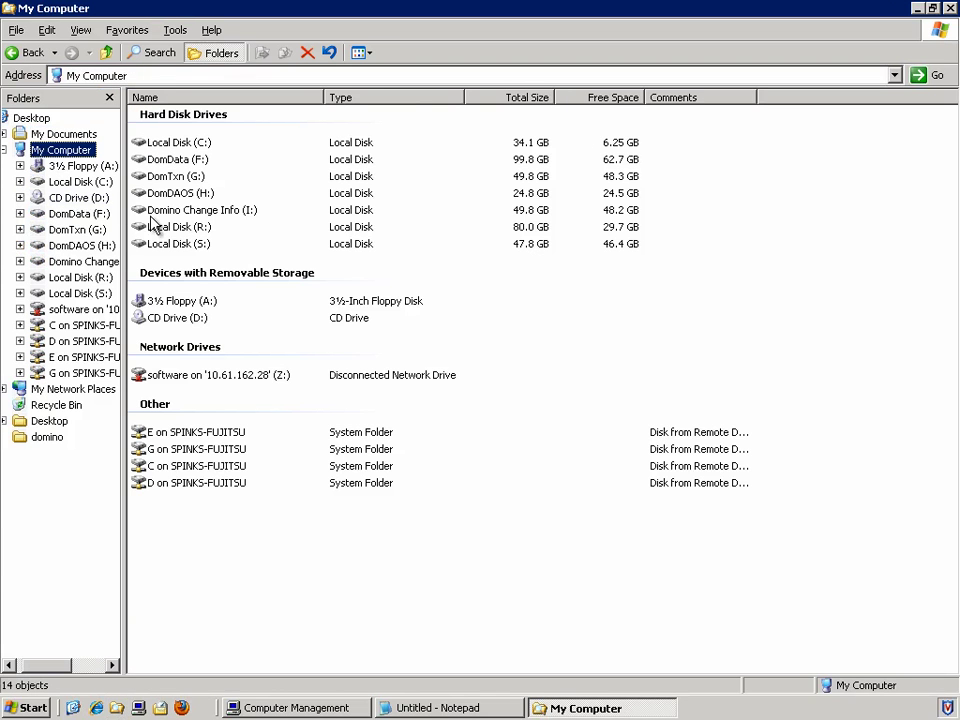
double_click(167, 229)
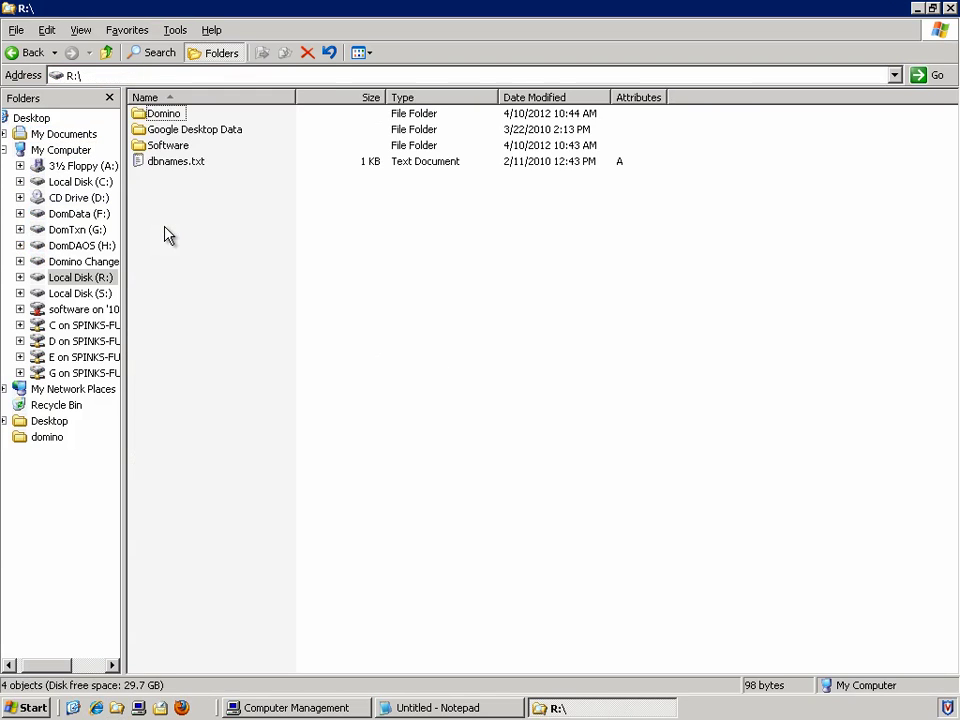
double_click(176, 113)
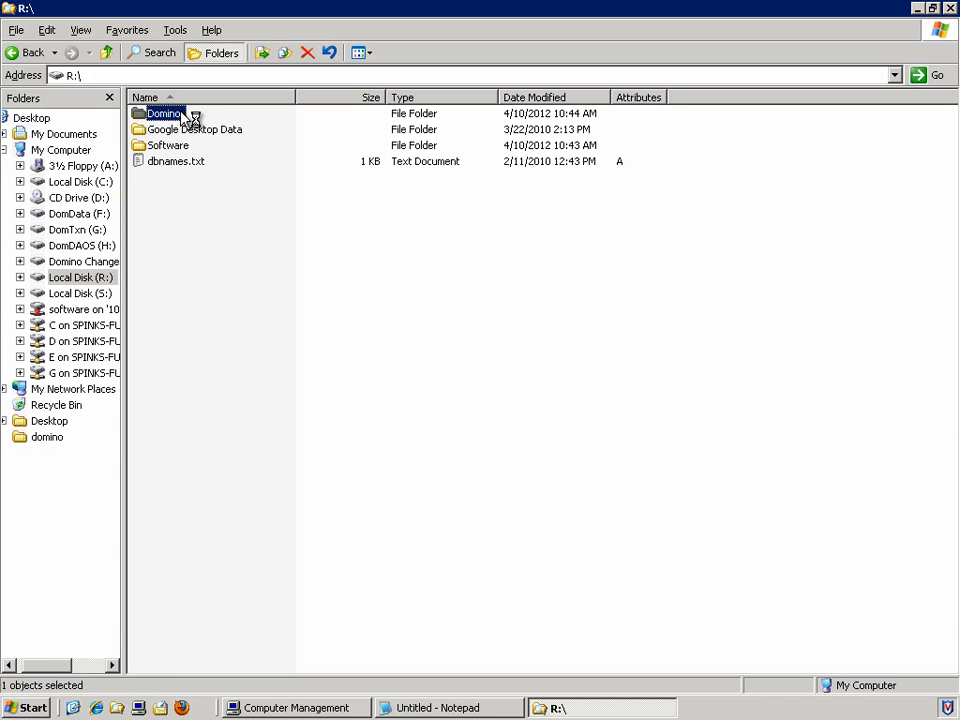
double_click(163, 117)
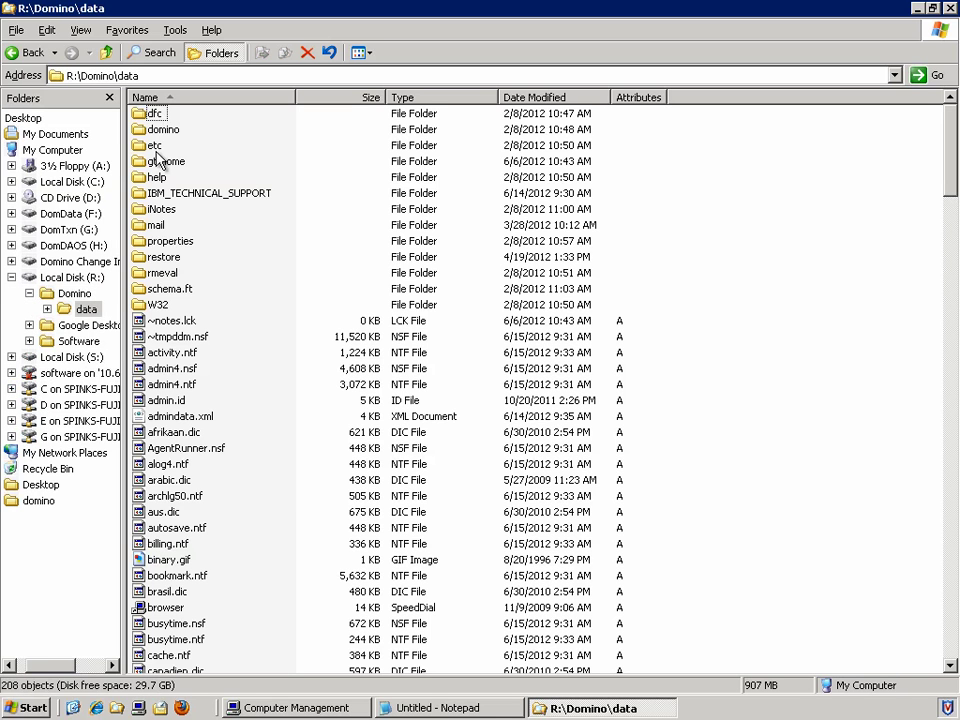
double_click(155, 224)
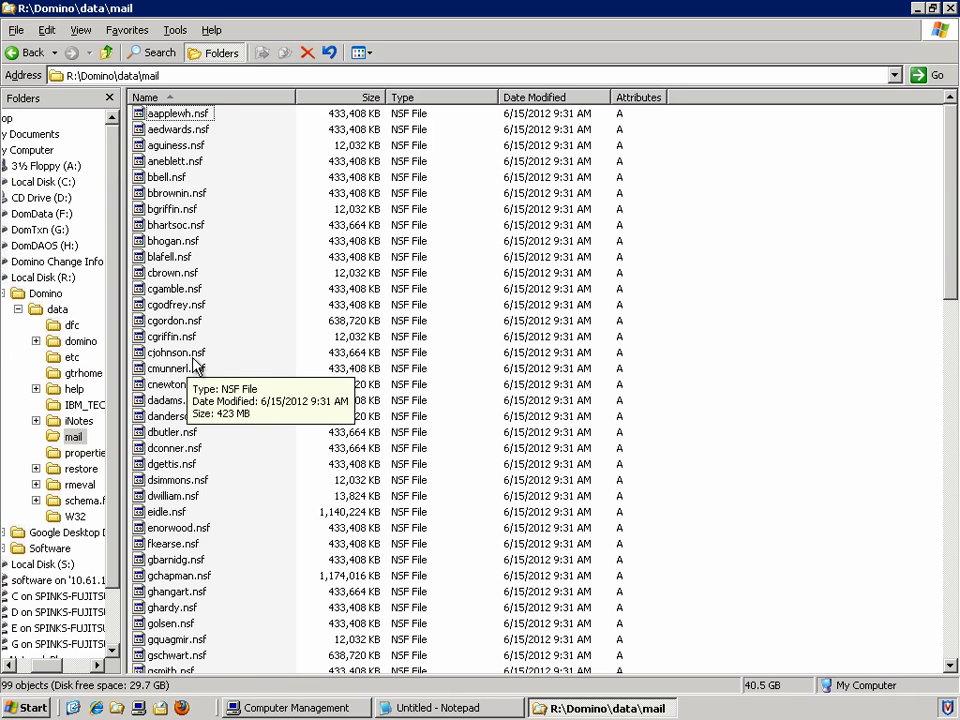
left_click(196, 362)
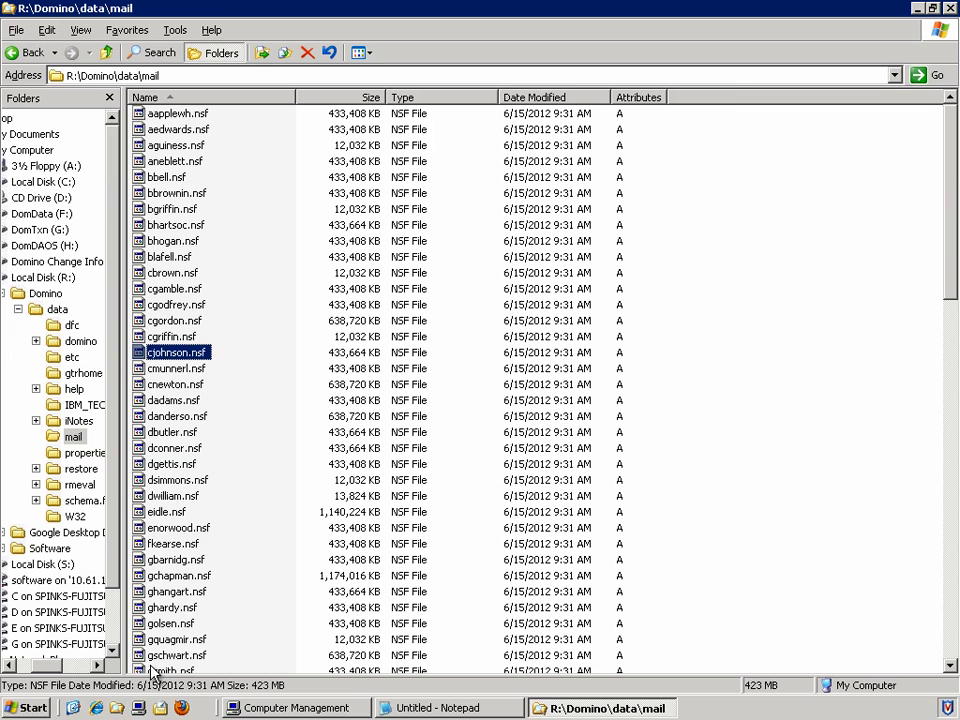
left_click(119, 710)
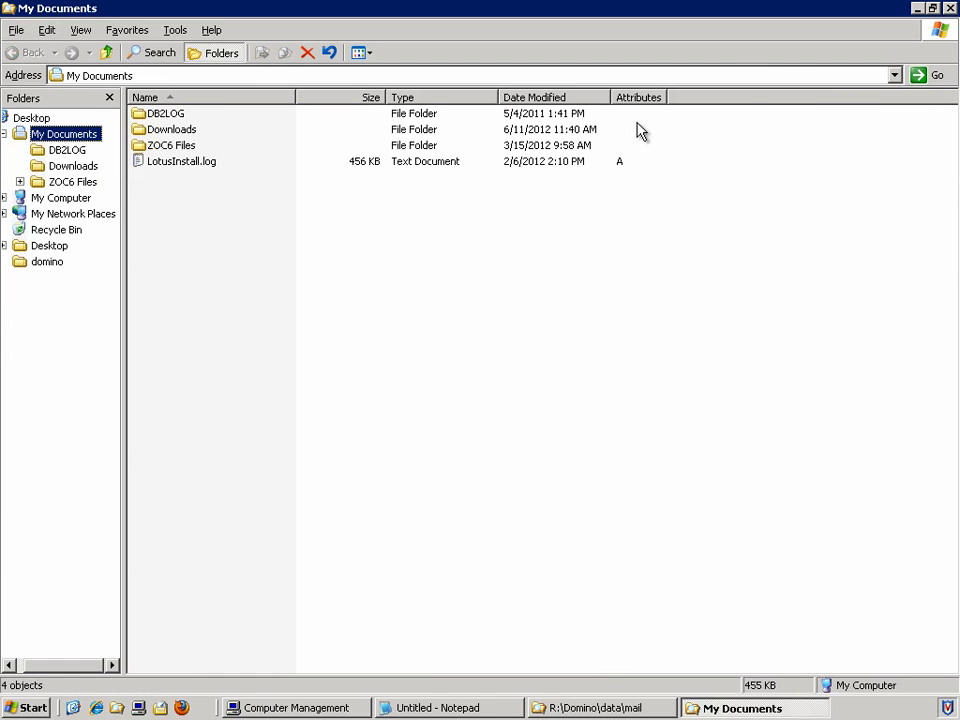
Step: Navigate the second window to \\fuji15\f$\Domino\data\restore\mail
left_click(845, 78)
type("\\fuji15\f$")
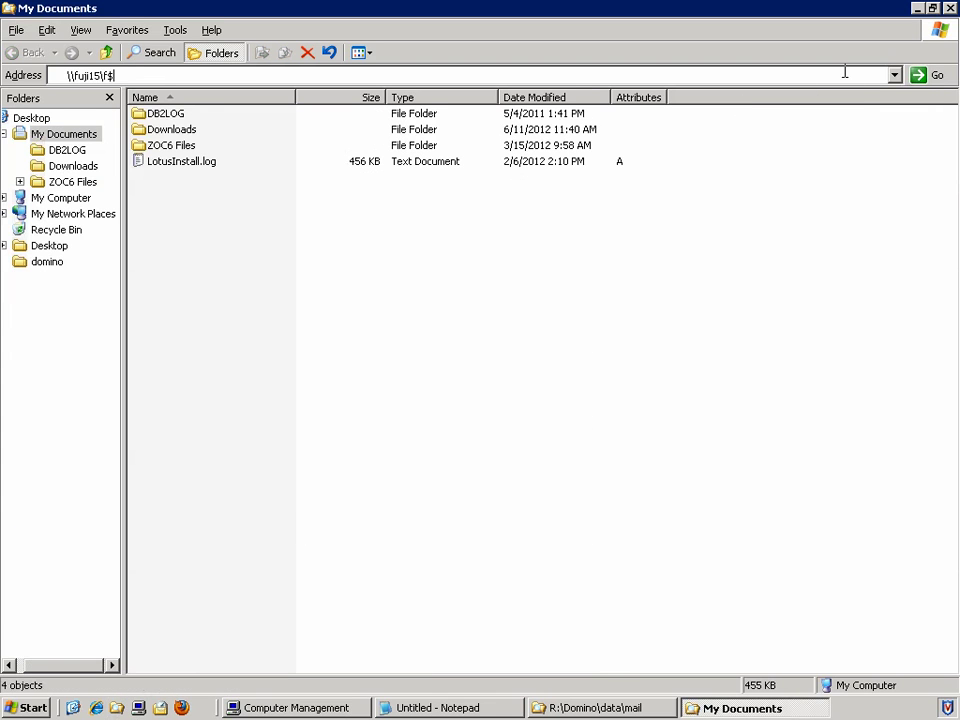
key("Return")
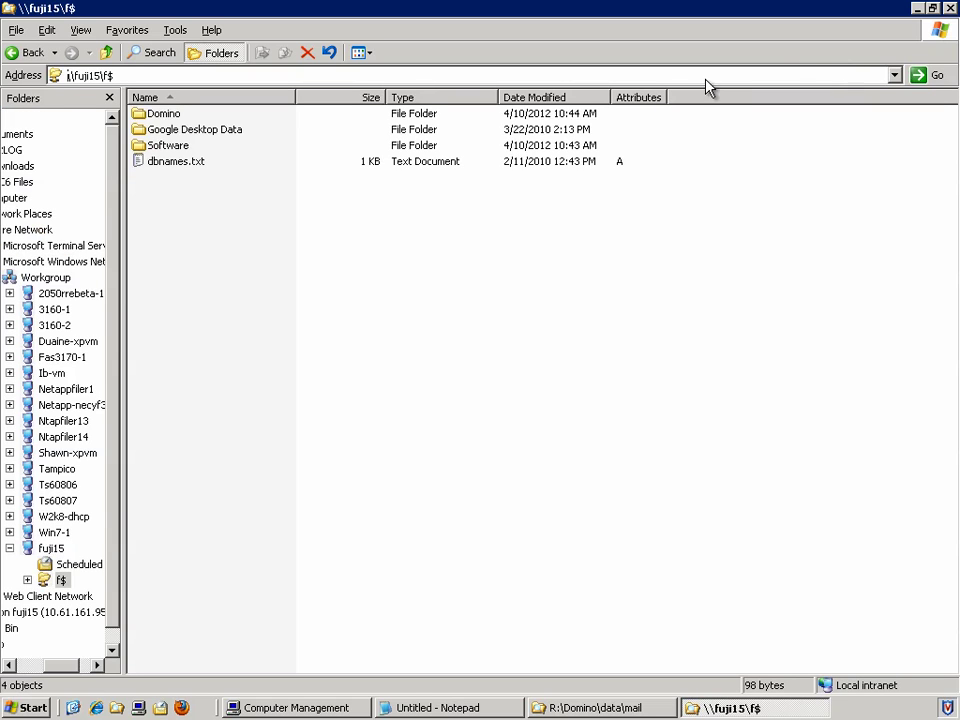
left_click(163, 113)
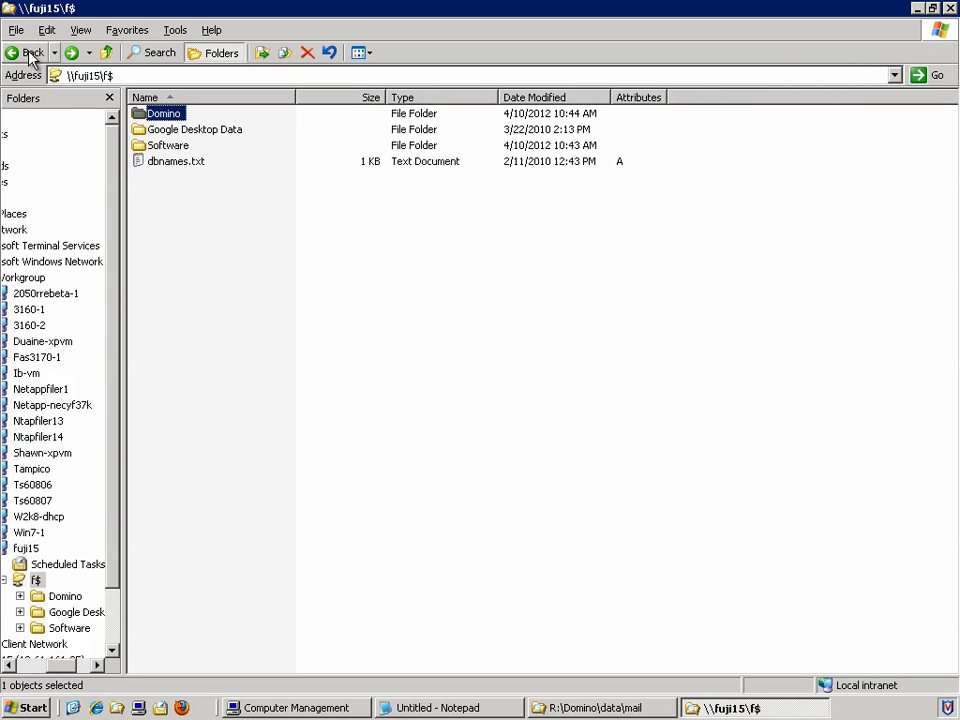
double_click(176, 113)
double_click(166, 122)
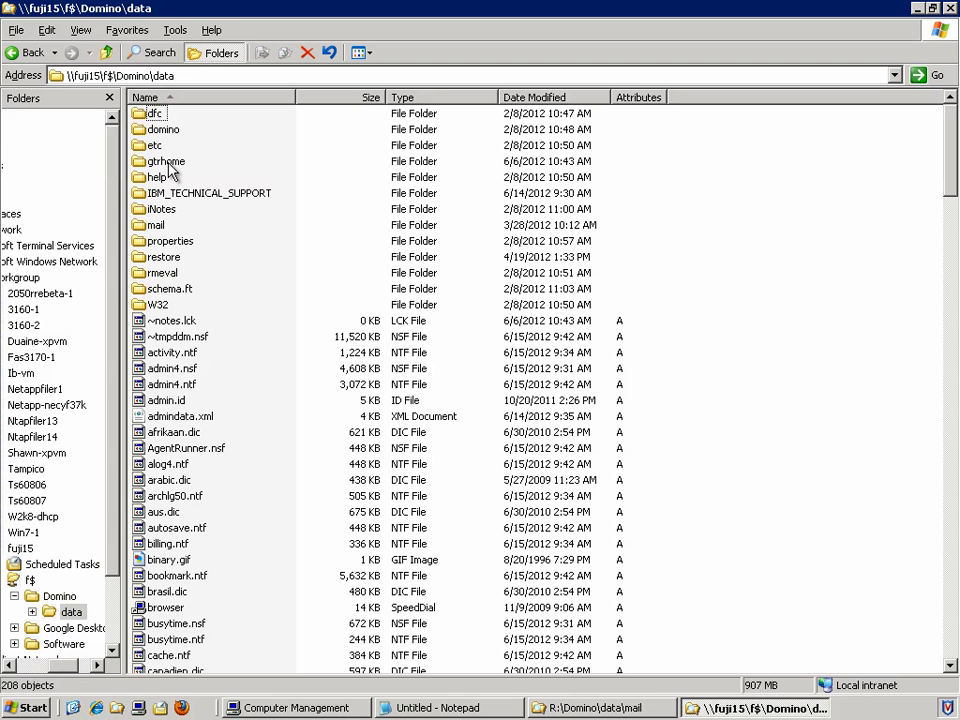
left_click(164, 229)
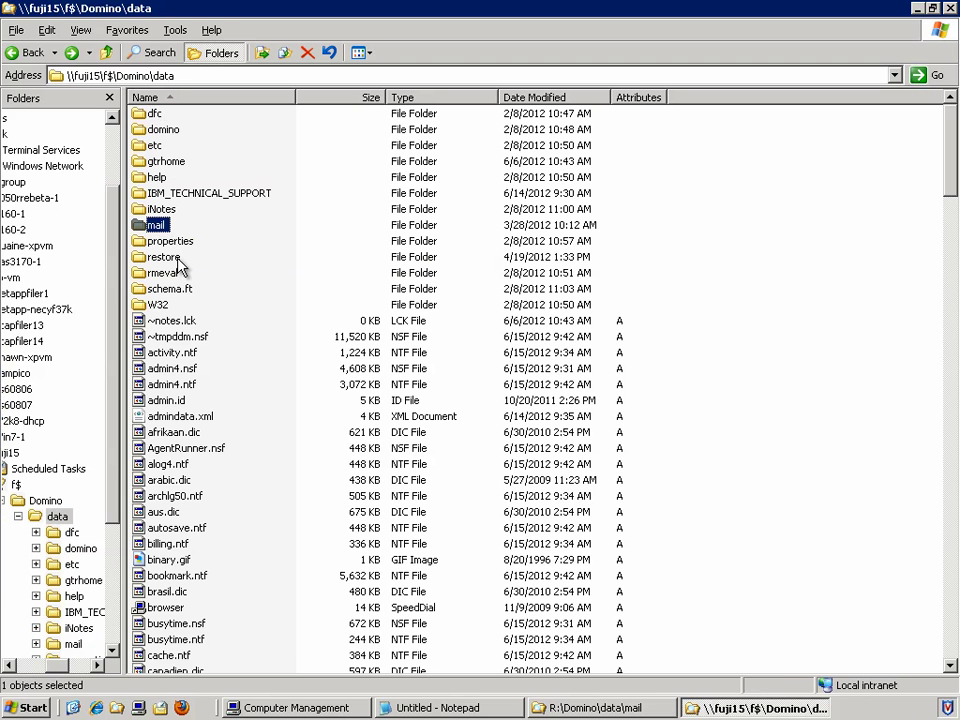
double_click(178, 260)
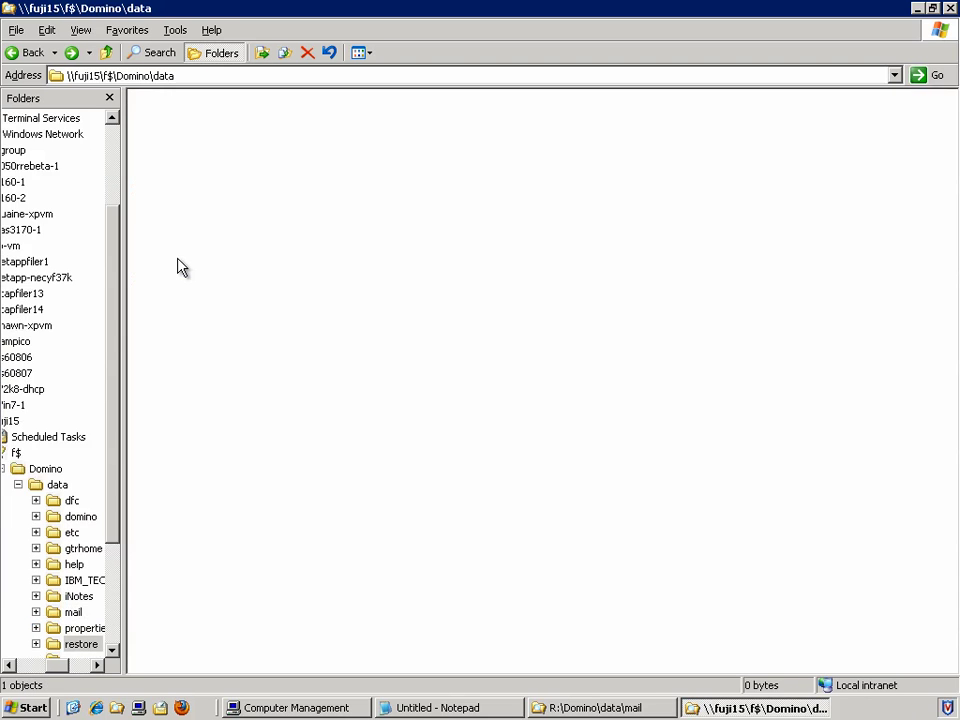
double_click(160, 115)
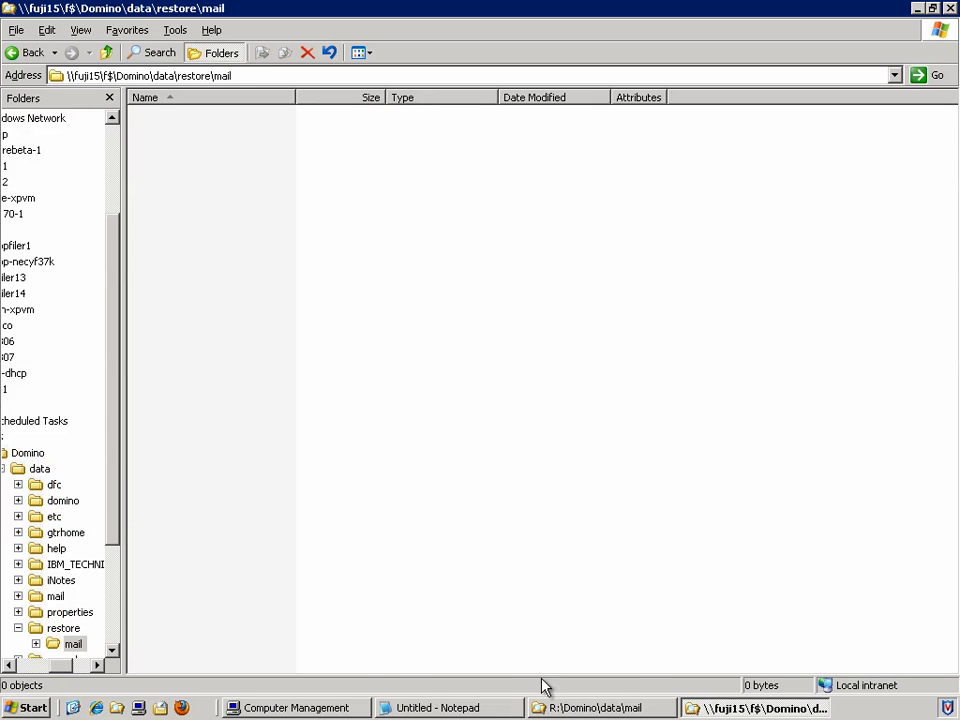
Step: Cut the user's NSF mail file from R:\Domino\data\mail and paste it into fuji15's restore\mail folder
left_click(574, 709)
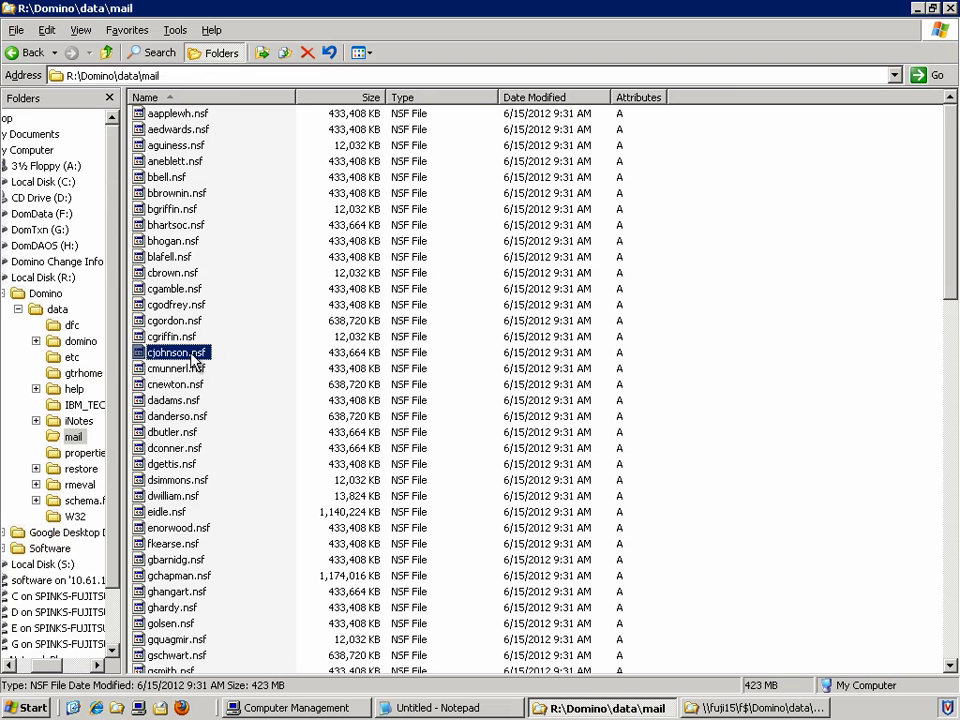
right_click(194, 359)
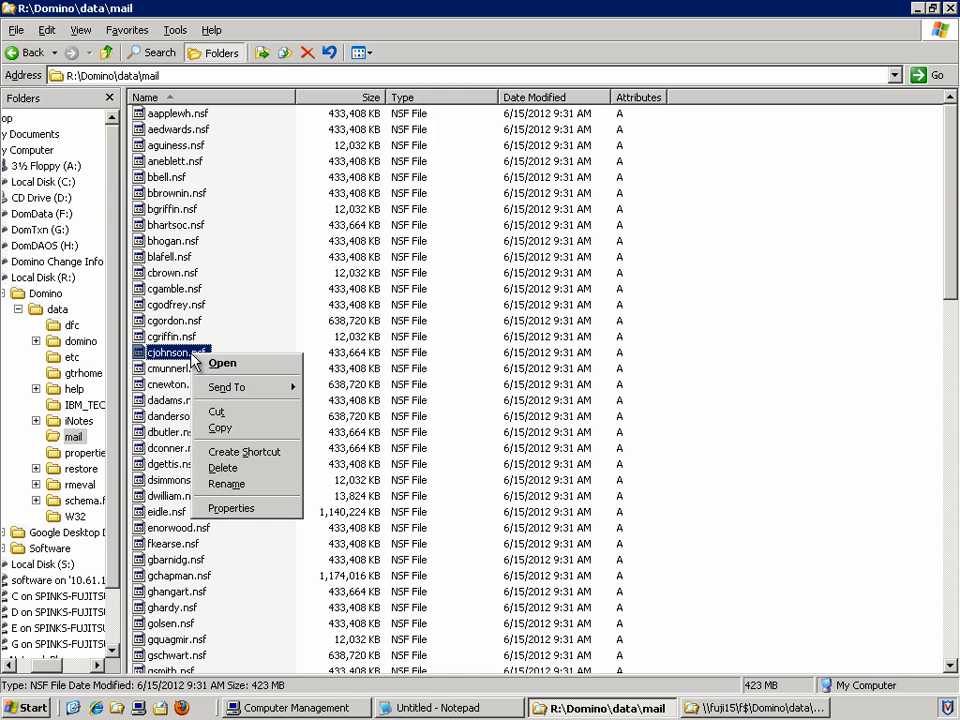
left_click(208, 419)
left_click(745, 708)
right_click(358, 324)
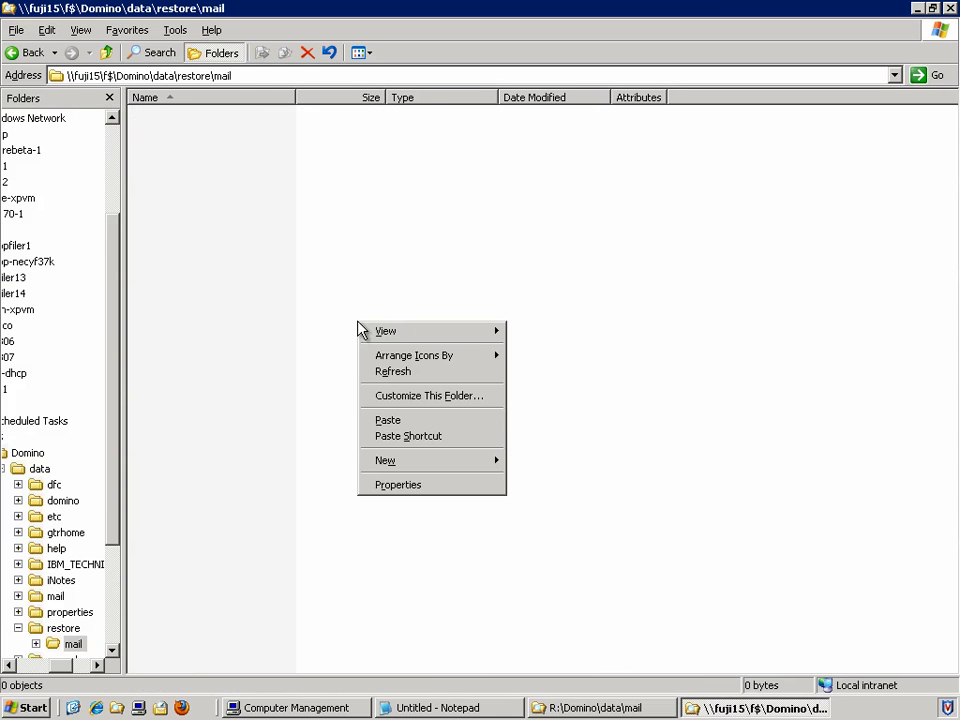
left_click(396, 433)
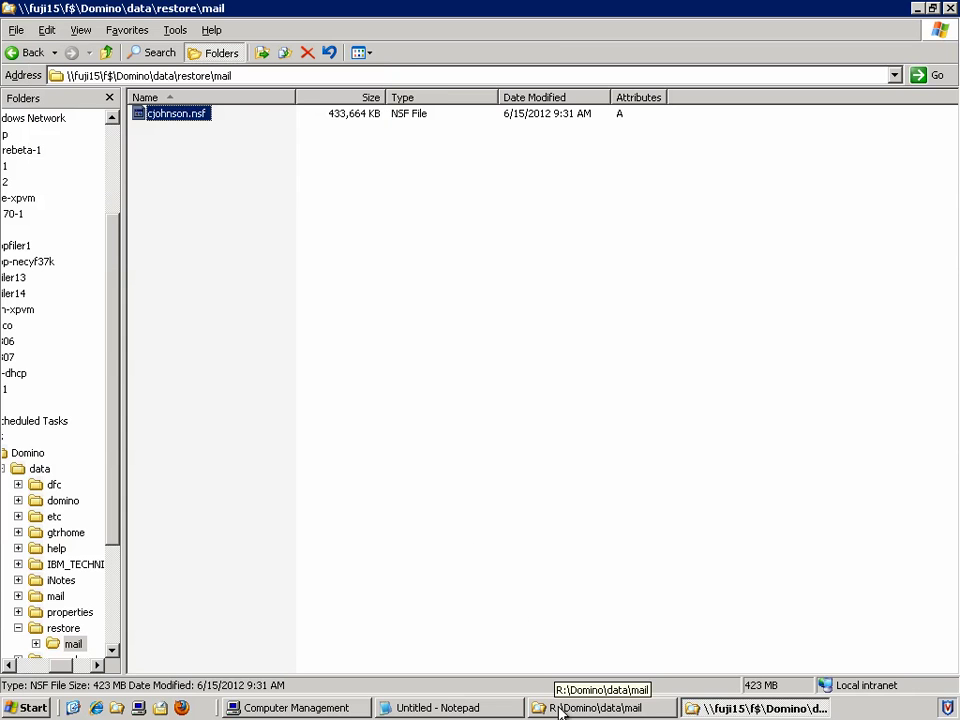
left_click(590, 708)
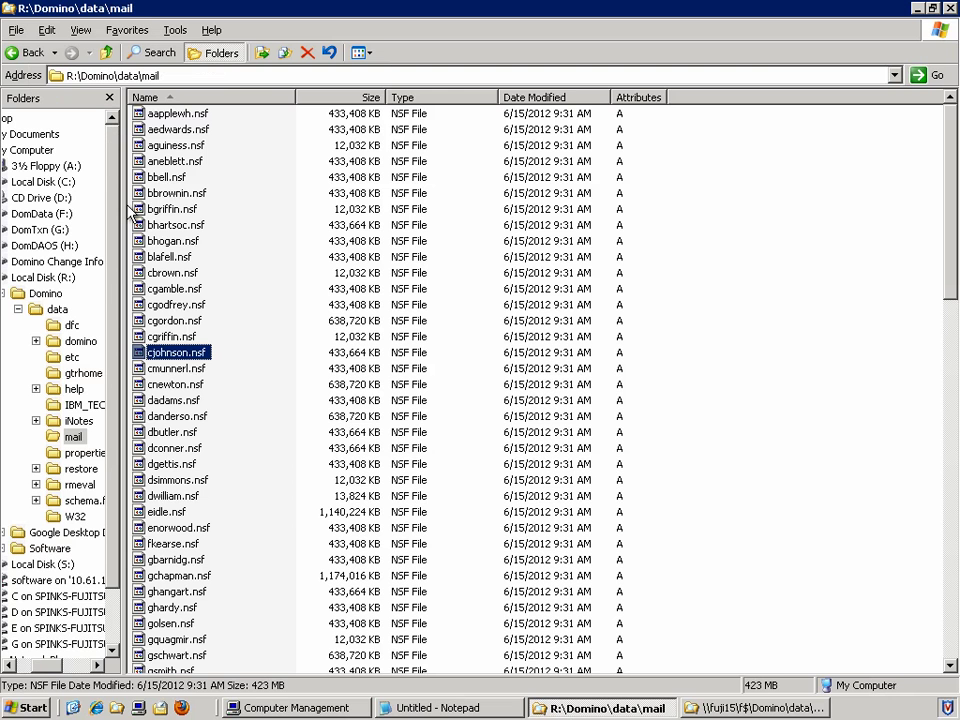
Step: Compare the R: mail path with the restore\mail path by highlighting their mail and restore parts
left_click(169, 76)
left_click_drag(168, 76, 140, 76)
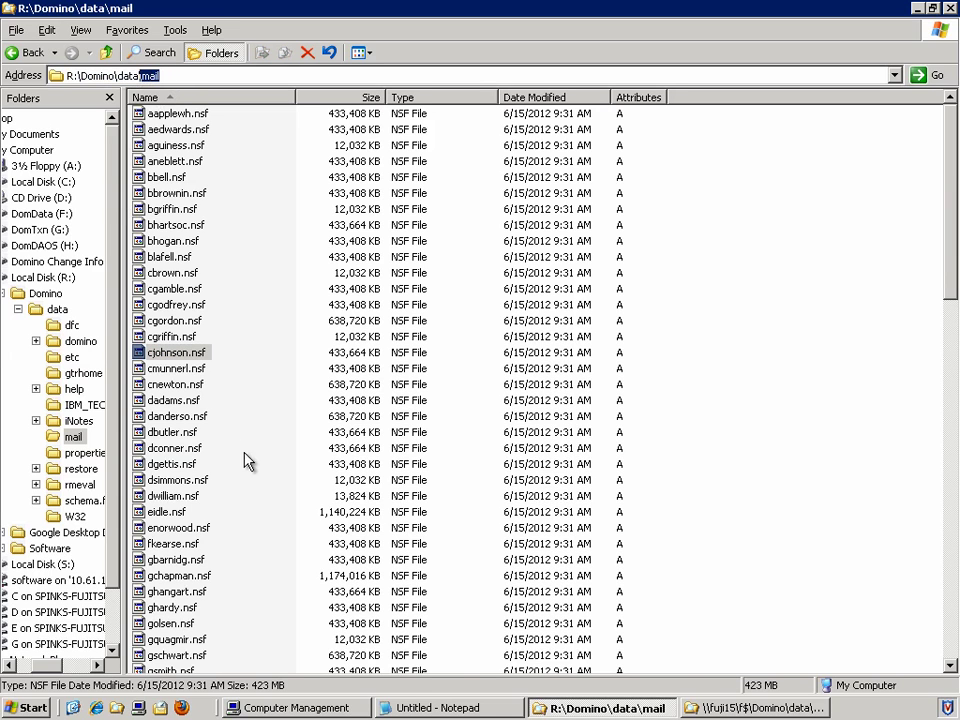
left_click(690, 710)
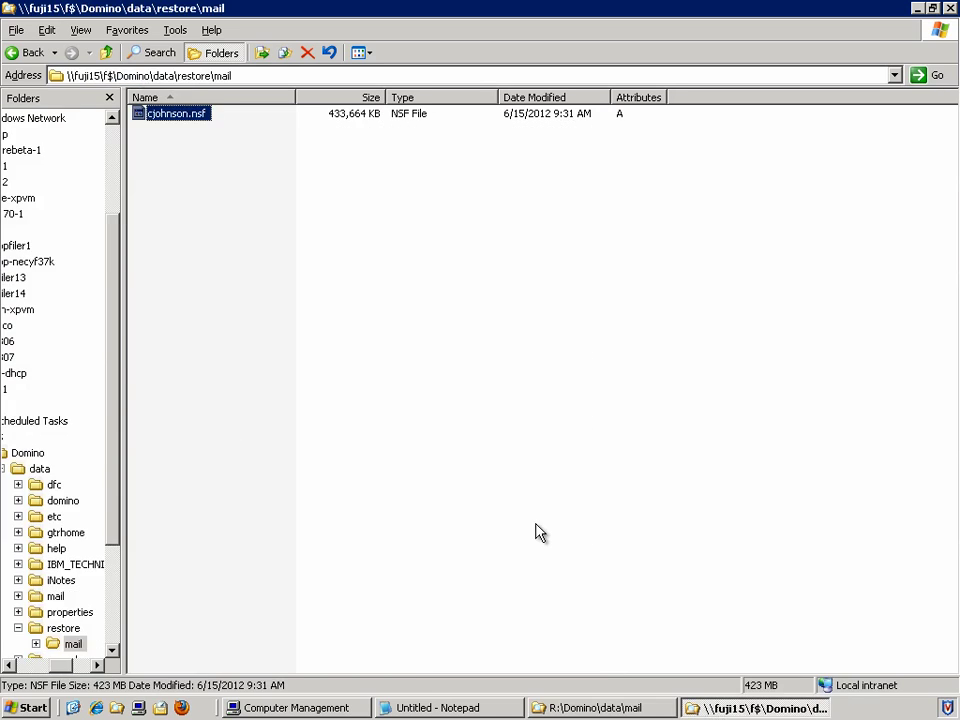
left_click(244, 76)
left_click(244, 76)
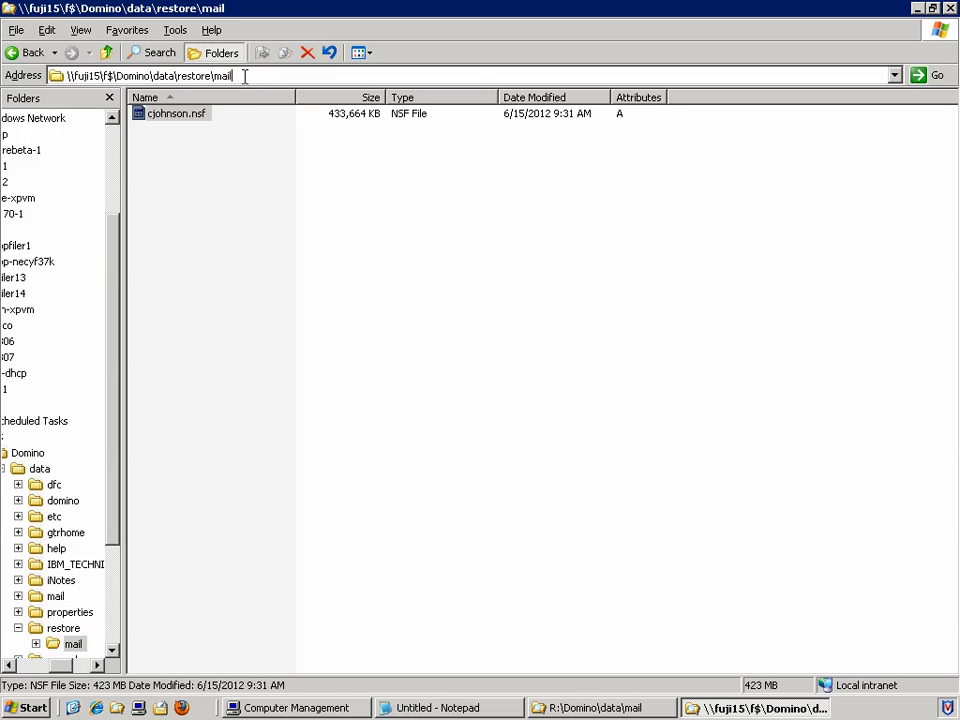
left_click_drag(236, 76, 215, 77)
left_click_drag(180, 76, 212, 76)
left_click(230, 162)
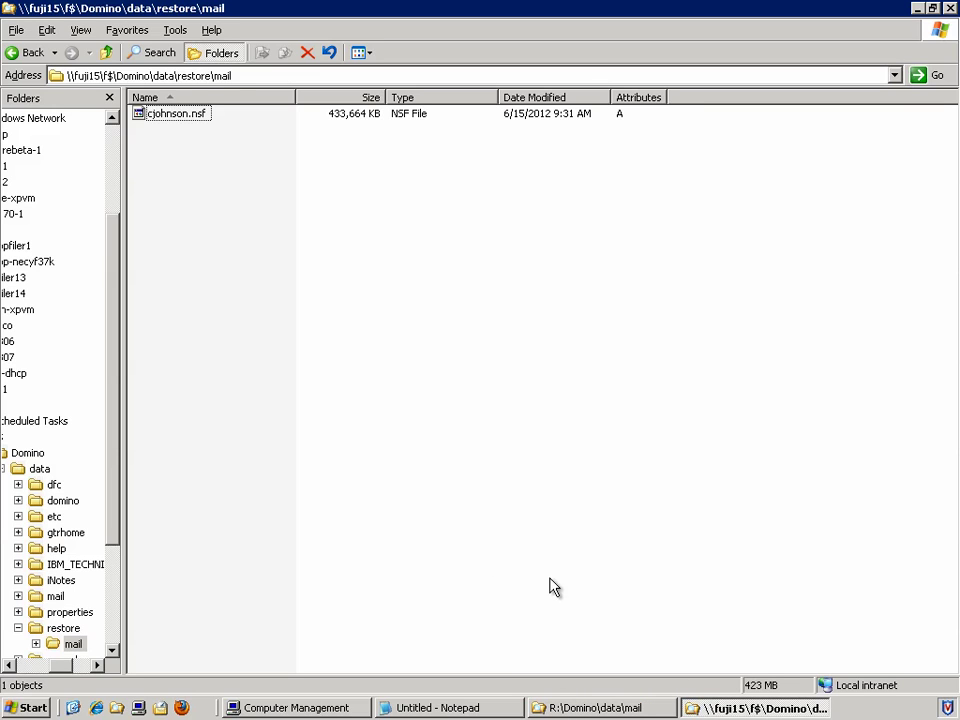
Step: Contrast the restore path with R:\Domino\data, then close both Explorer windows
left_click(207, 79)
left_click_drag(210, 77, 14, 66)
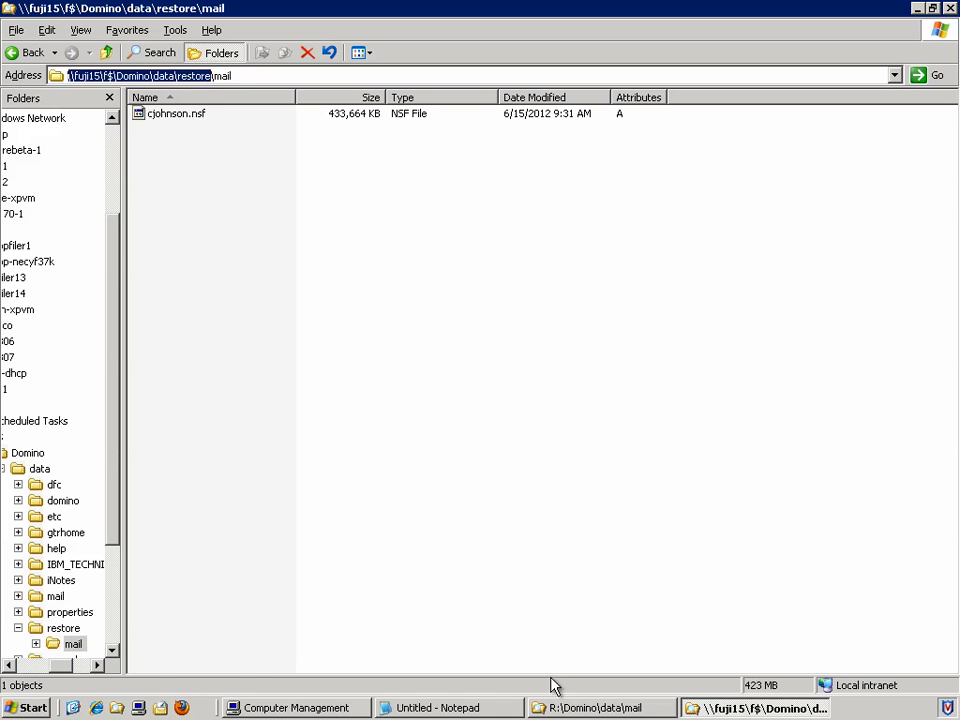
left_click(640, 707)
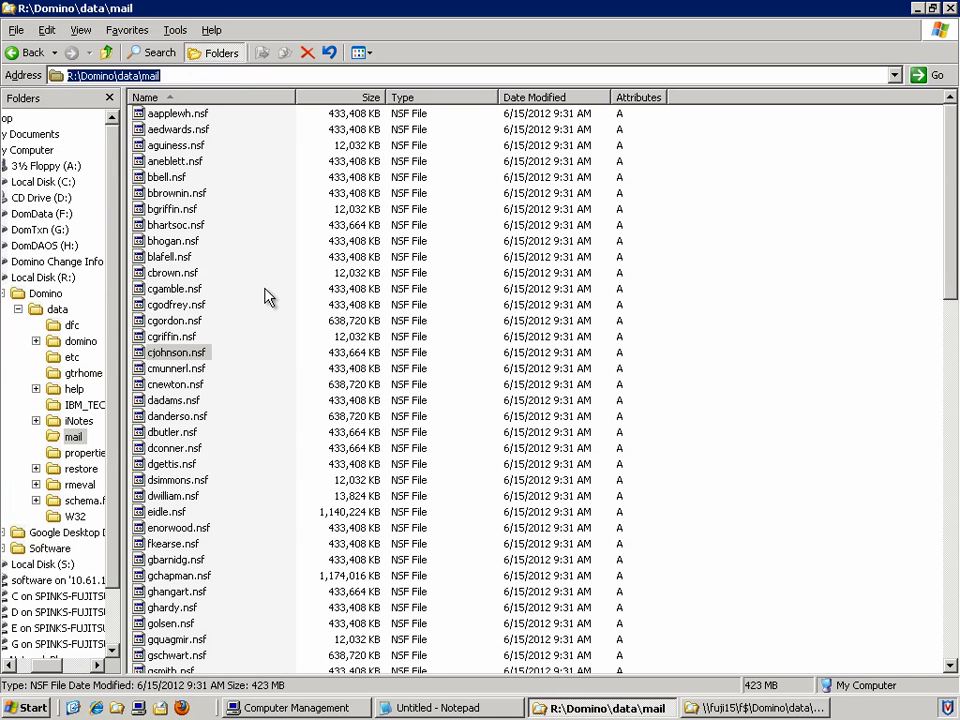
left_click(140, 76)
left_click_drag(140, 76, 3, 79)
key("End")
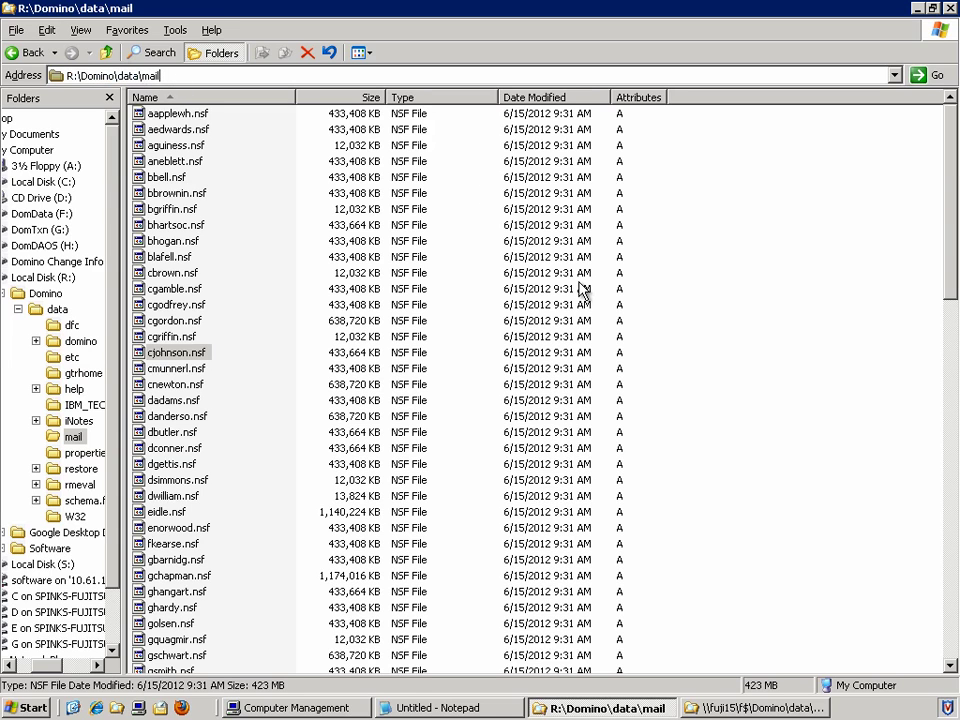
key("Tab")
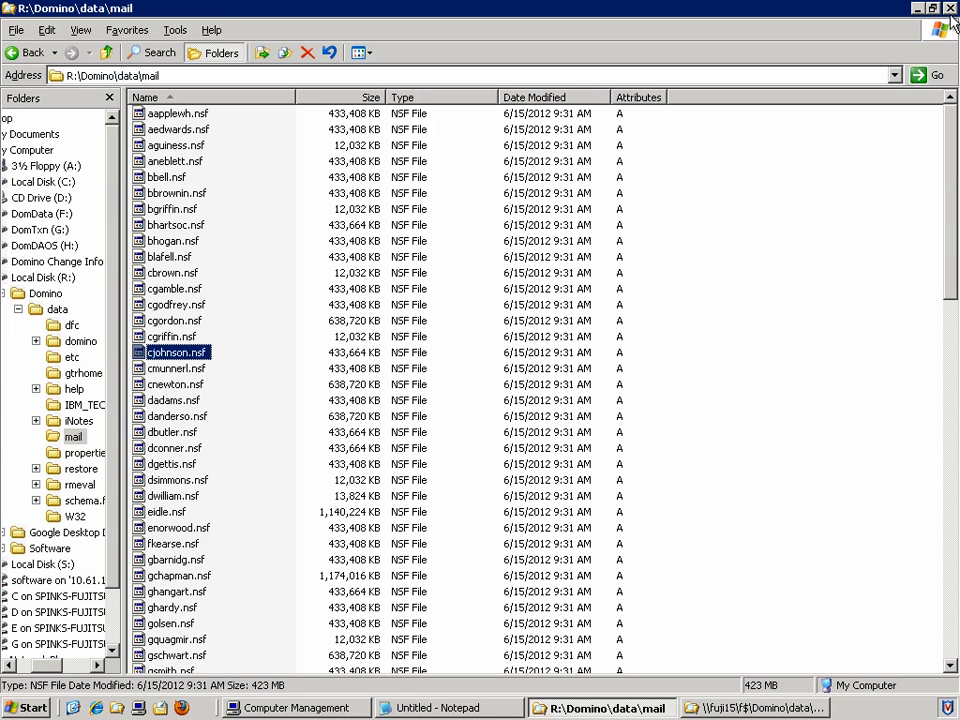
left_click(950, 9)
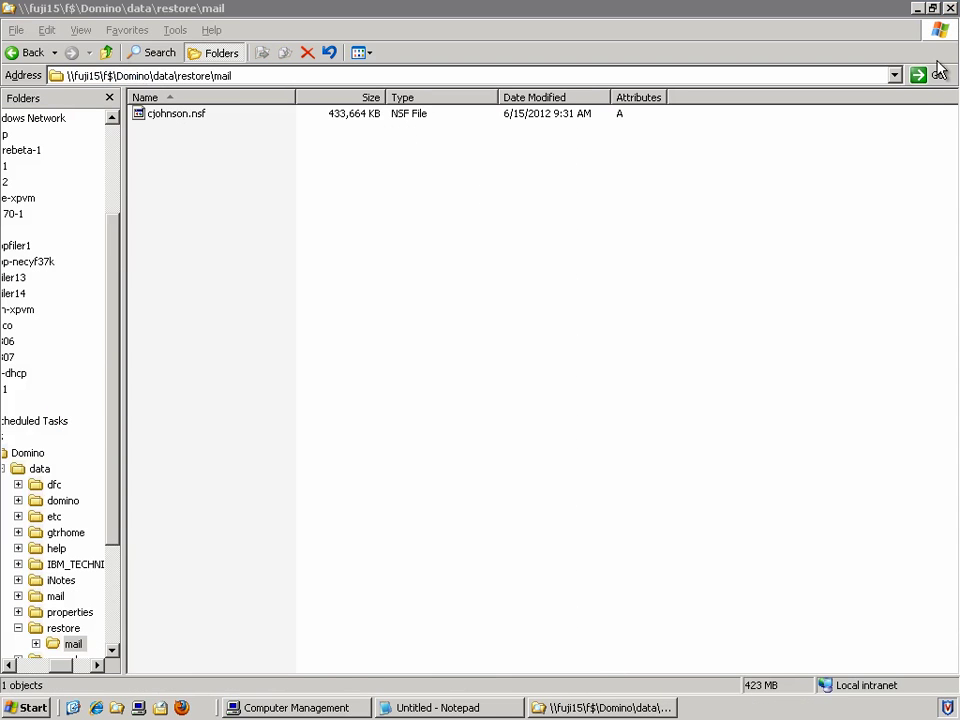
left_click(949, 9)
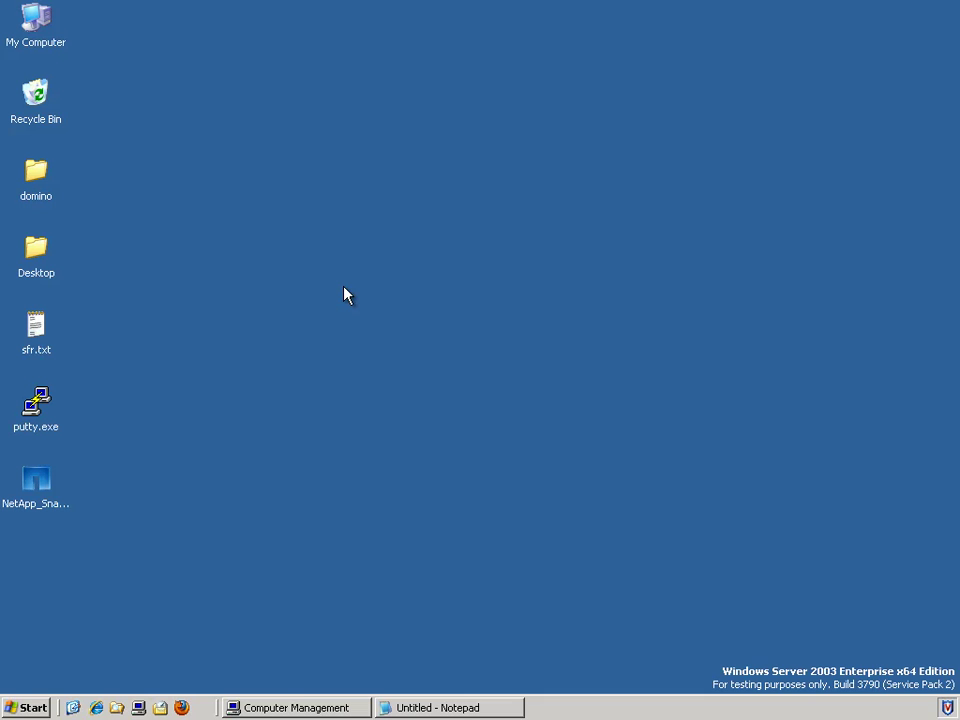
left_click(181, 707)
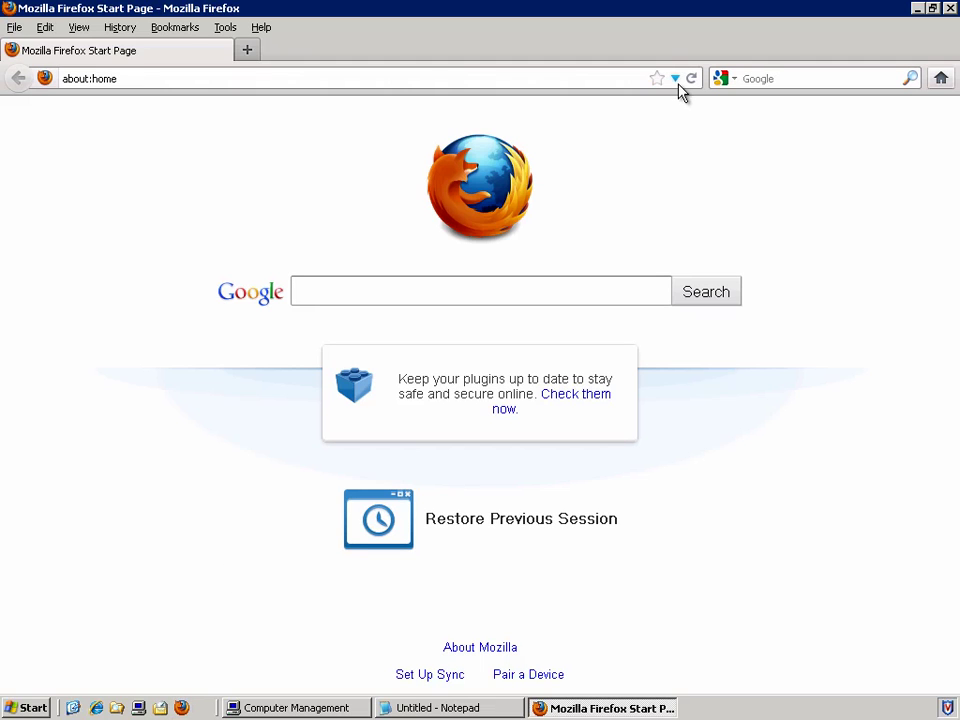
left_click(675, 79)
left_click(659, 108)
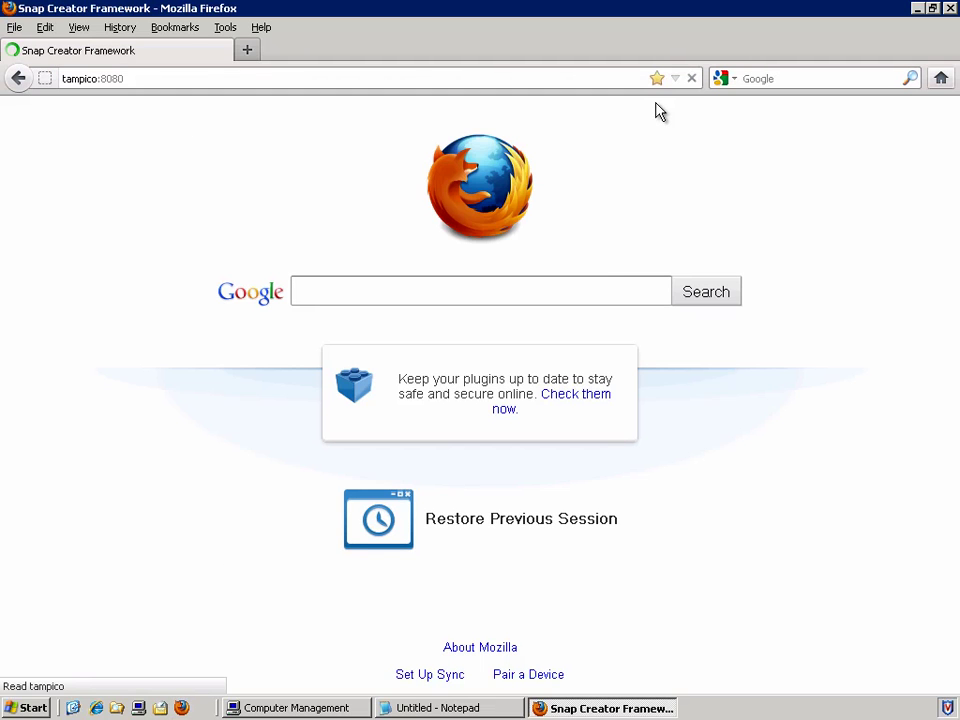
type("admin")
key("Tab")
type("admin")
key("Return")
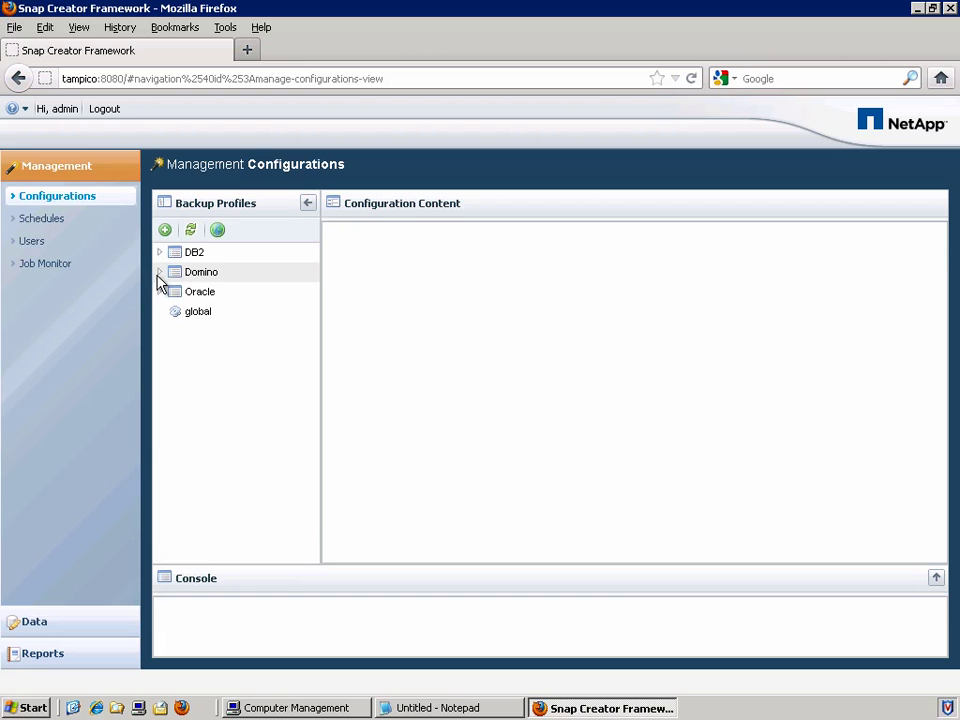
left_click(160, 273)
left_click(207, 351)
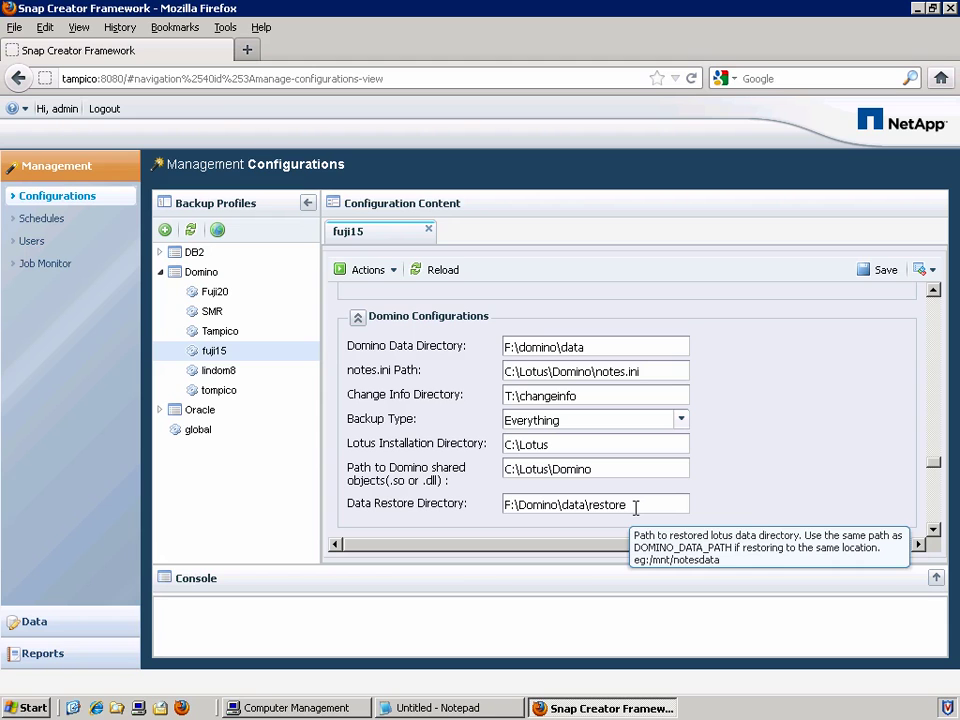
left_click_drag(641, 504, 506, 503)
left_click(633, 510)
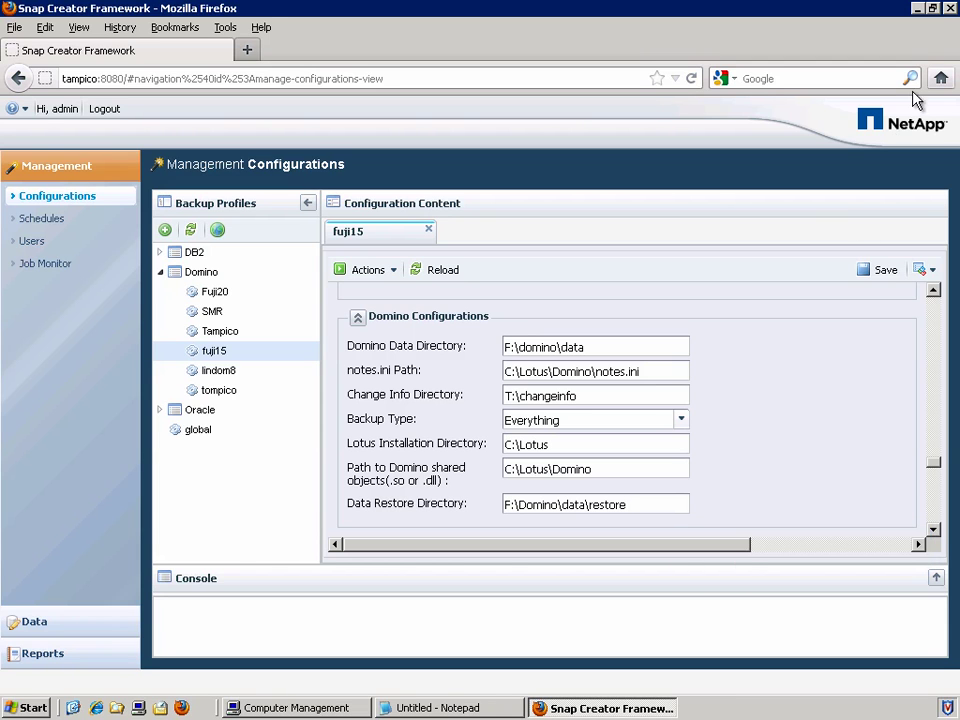
left_click(949, 8)
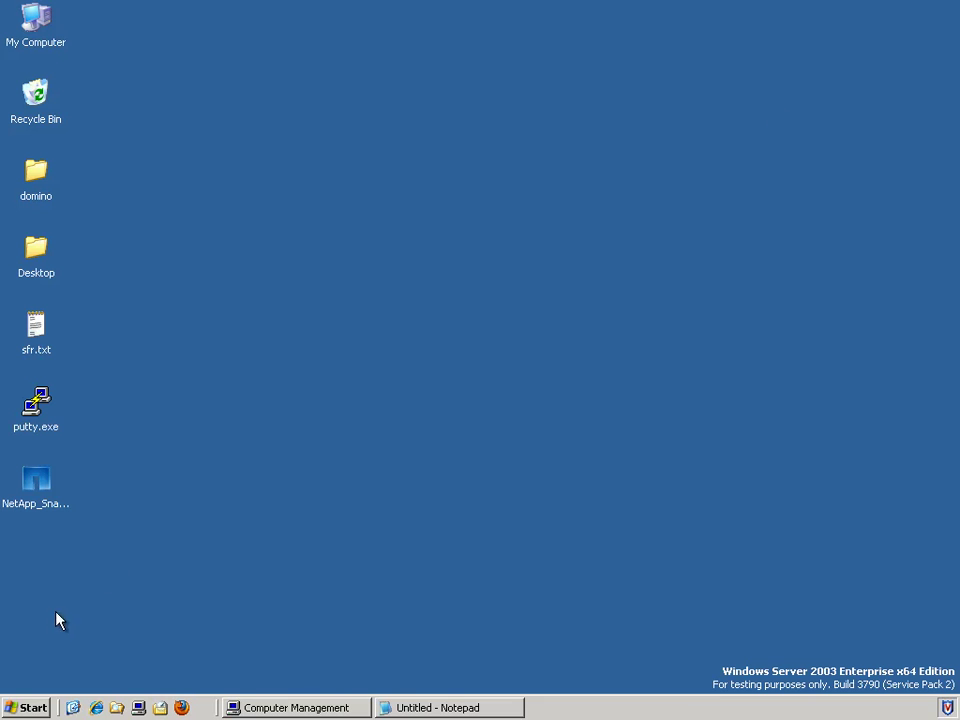
Step: Open a command prompt in C:\SC_3.6_20 and list its contents
left_click(24, 708)
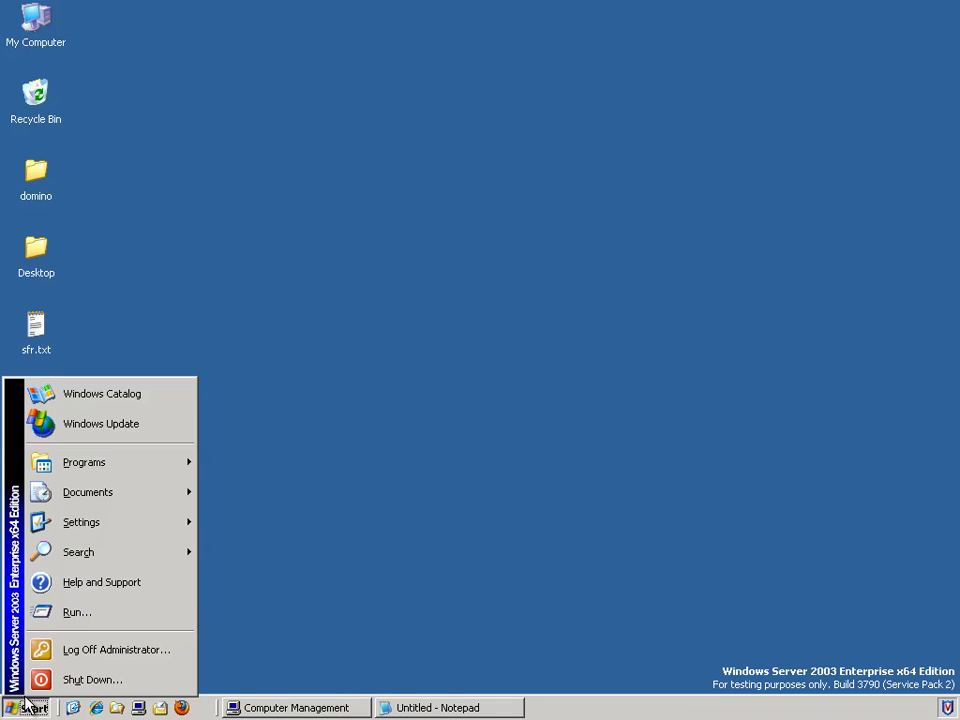
left_click(96, 619)
type("cmd")
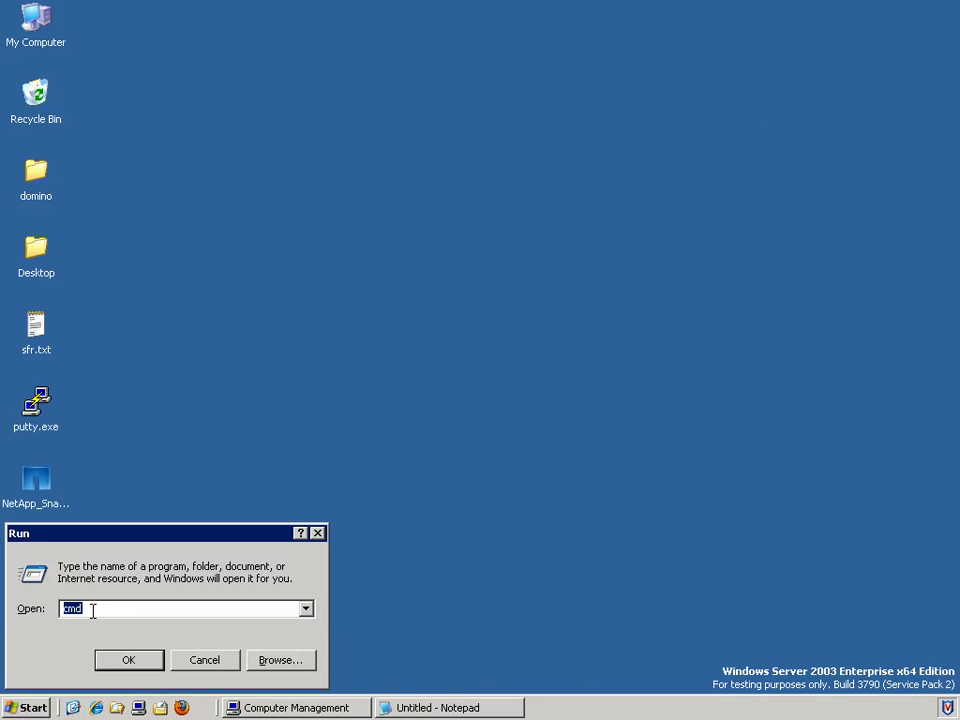
key("Return")
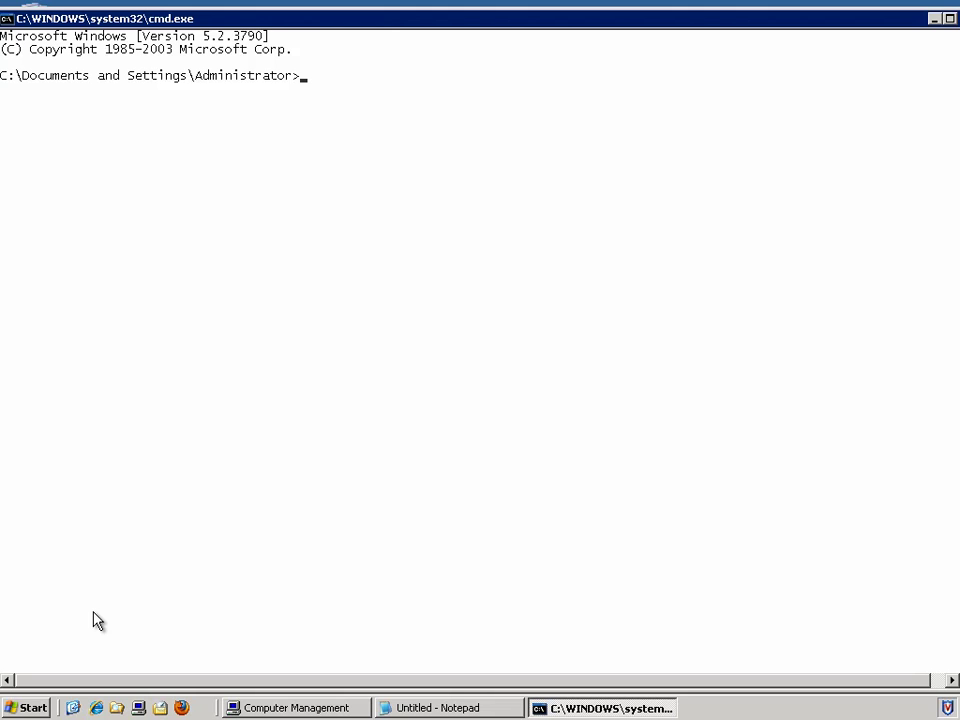
type("cd c:\\SC_3.6_20")
key("Return")
type("dir")
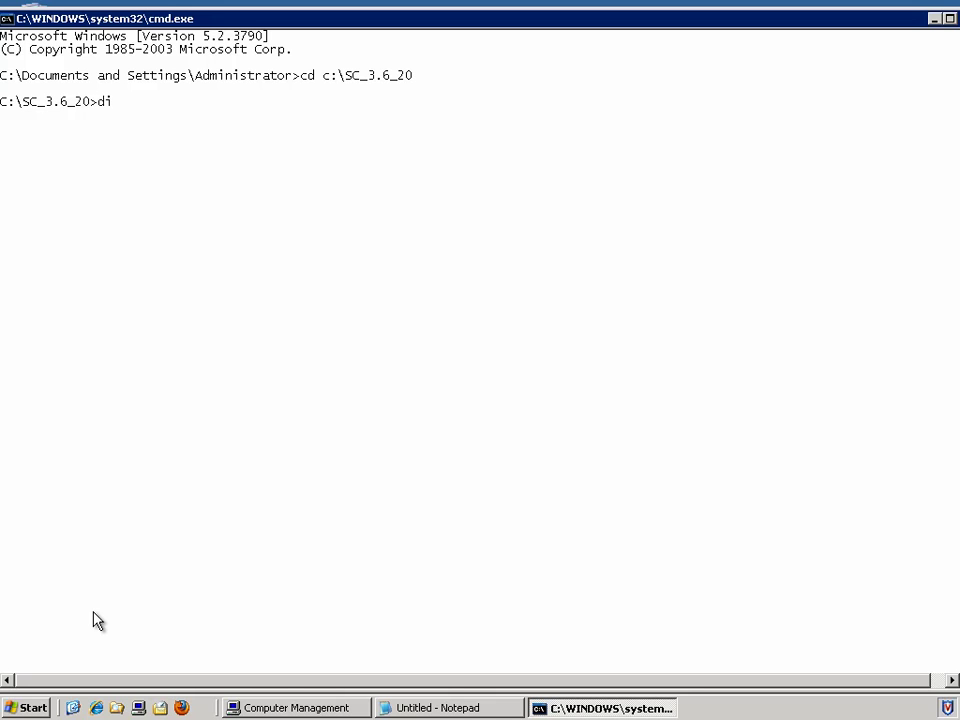
key("Return")
Step: Move into scServer3.6.0, list it, and write the snapcreator custom-action command for profile domino, config fuji15, up to snapname=
type("cd scS")
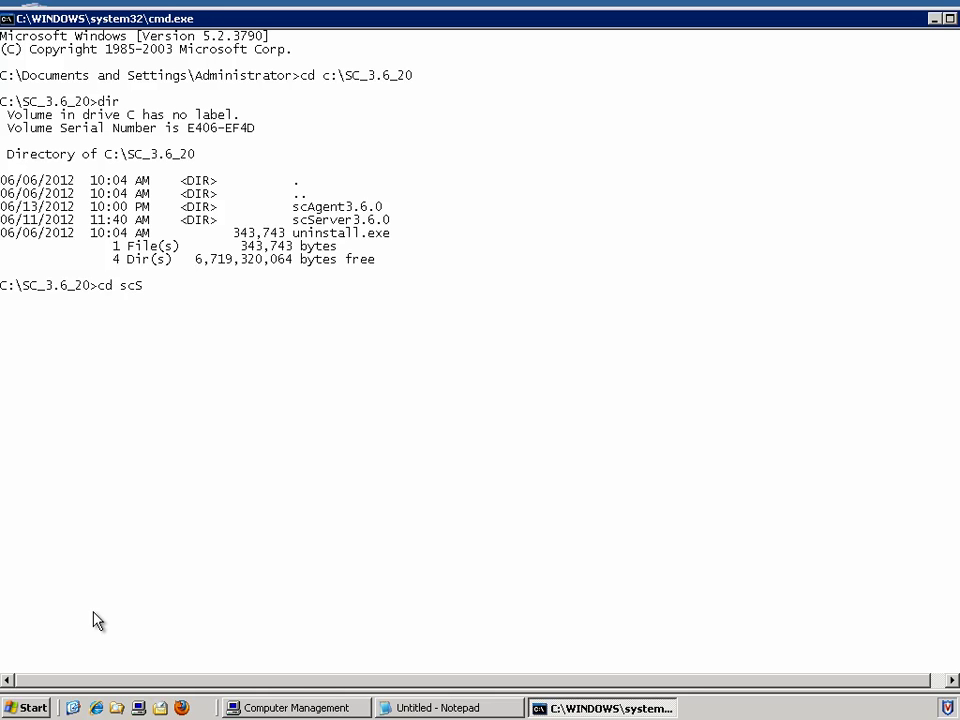
key("Tab")
key("Return")
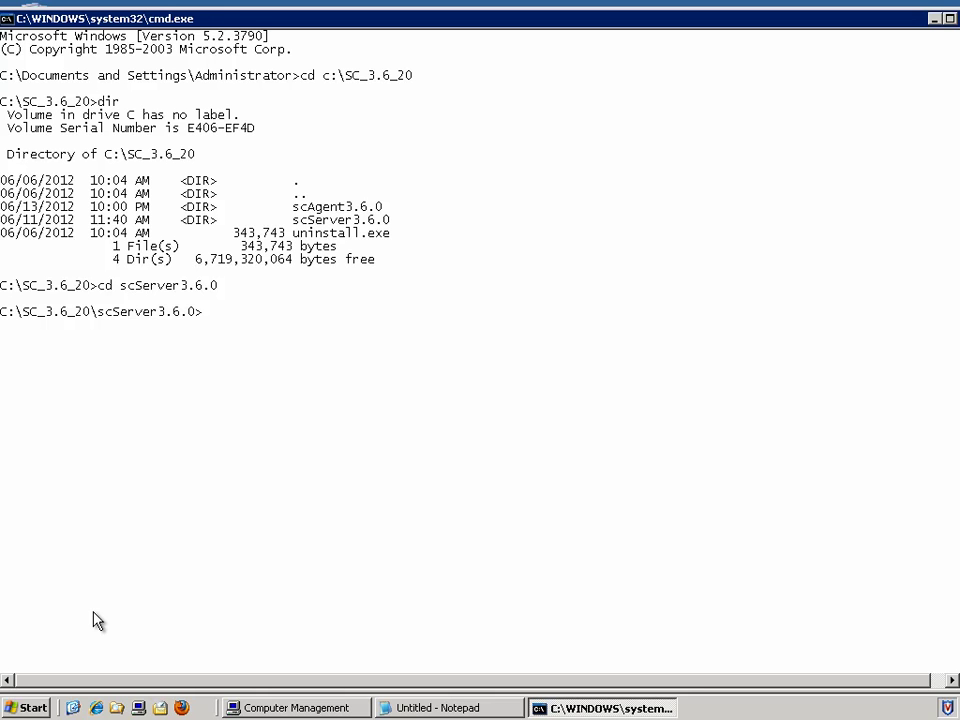
type("dir")
key("Return")
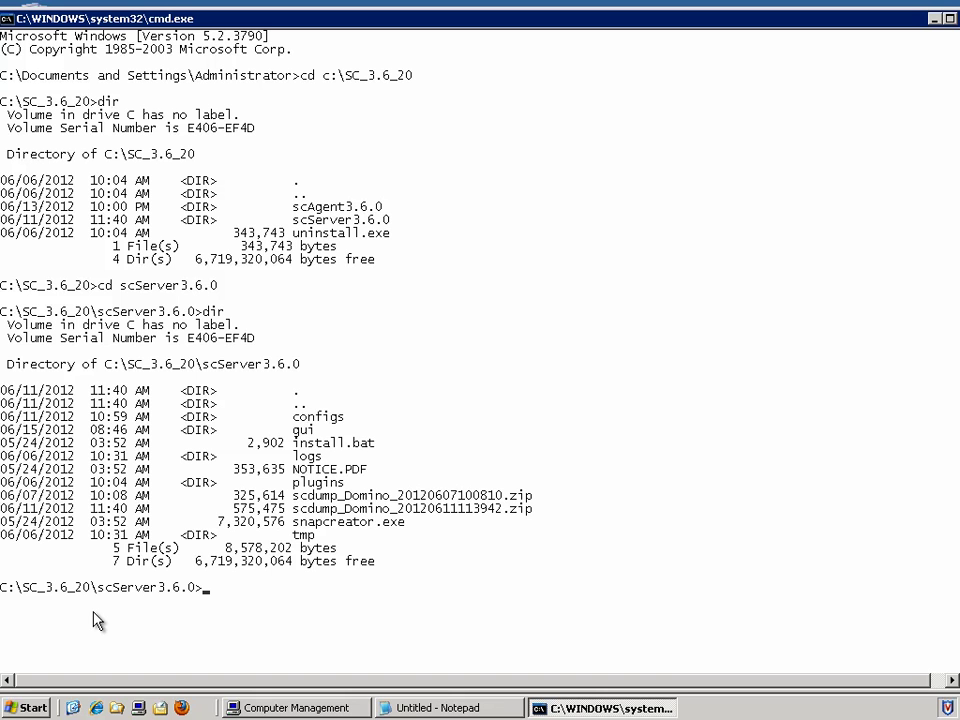
type("snapcreator.exe --")
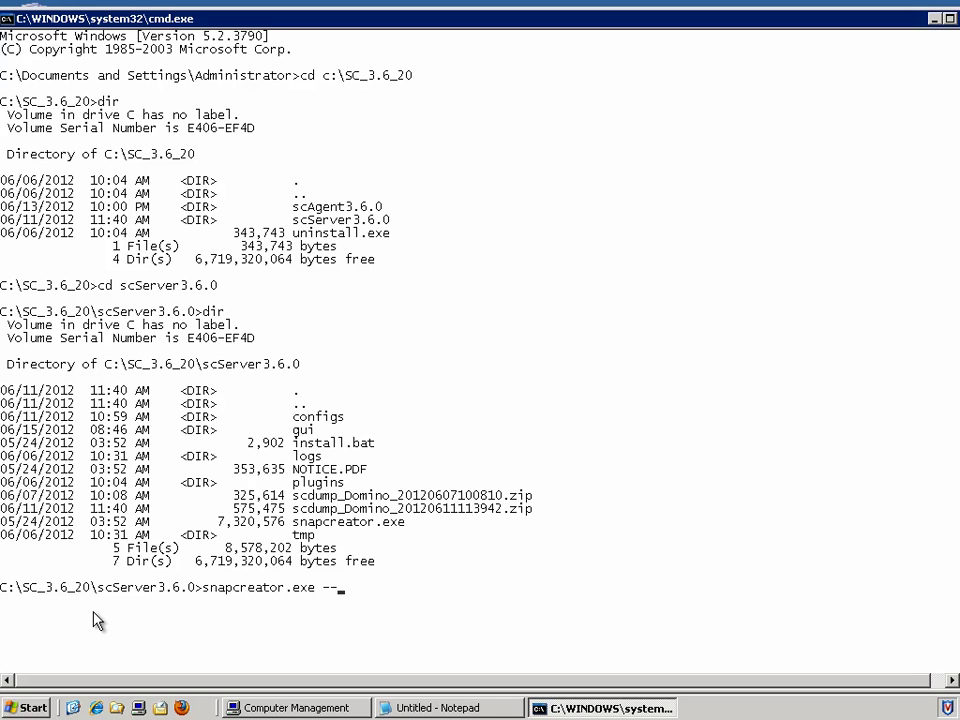
type("action custom --profile domino")
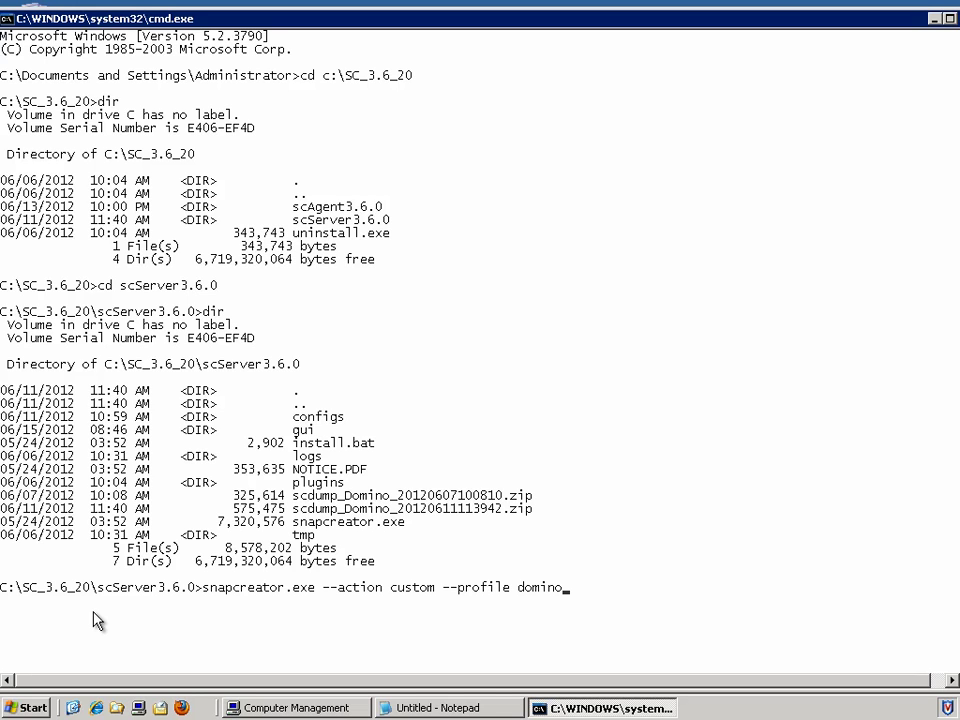
type(" --config fuji15 --params")
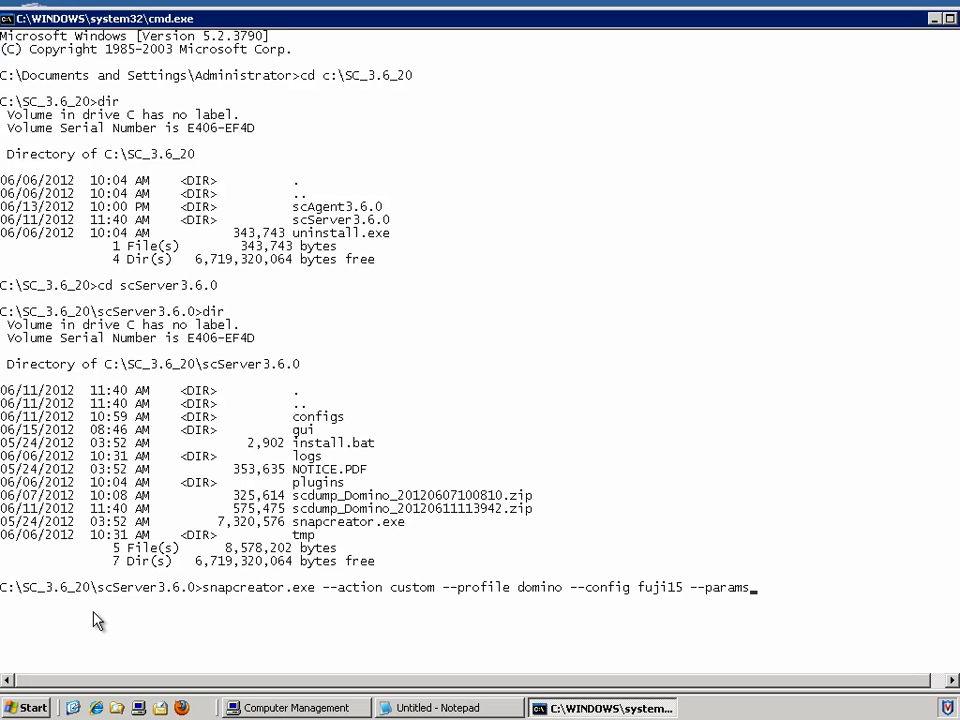
type(" snapname=")
left_click(407, 709)
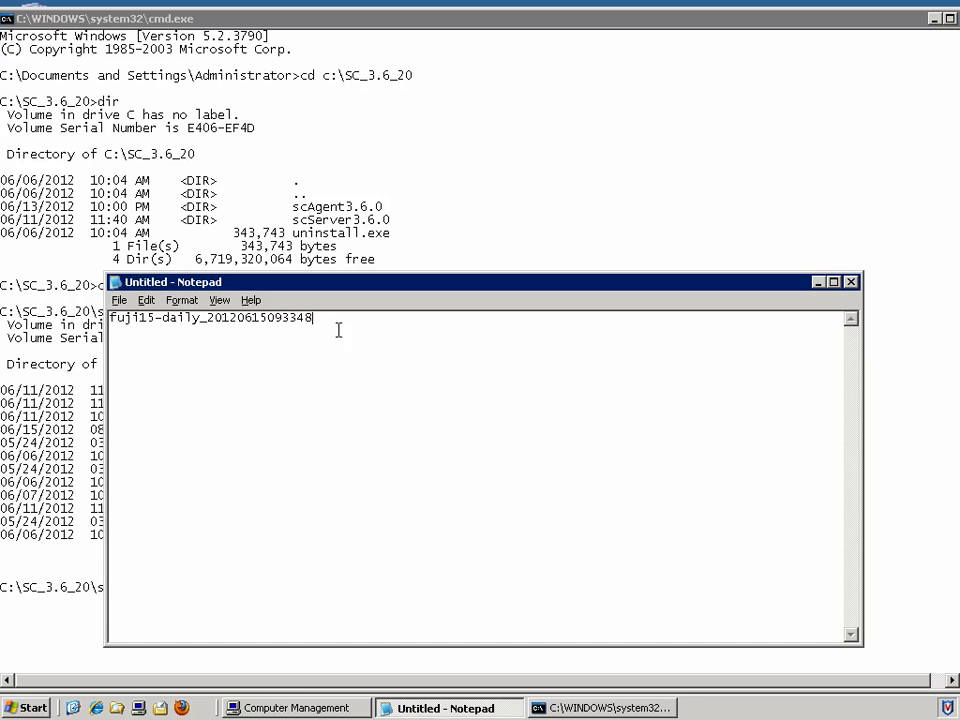
left_click_drag(326, 320, 66, 322)
key("ctrl+c")
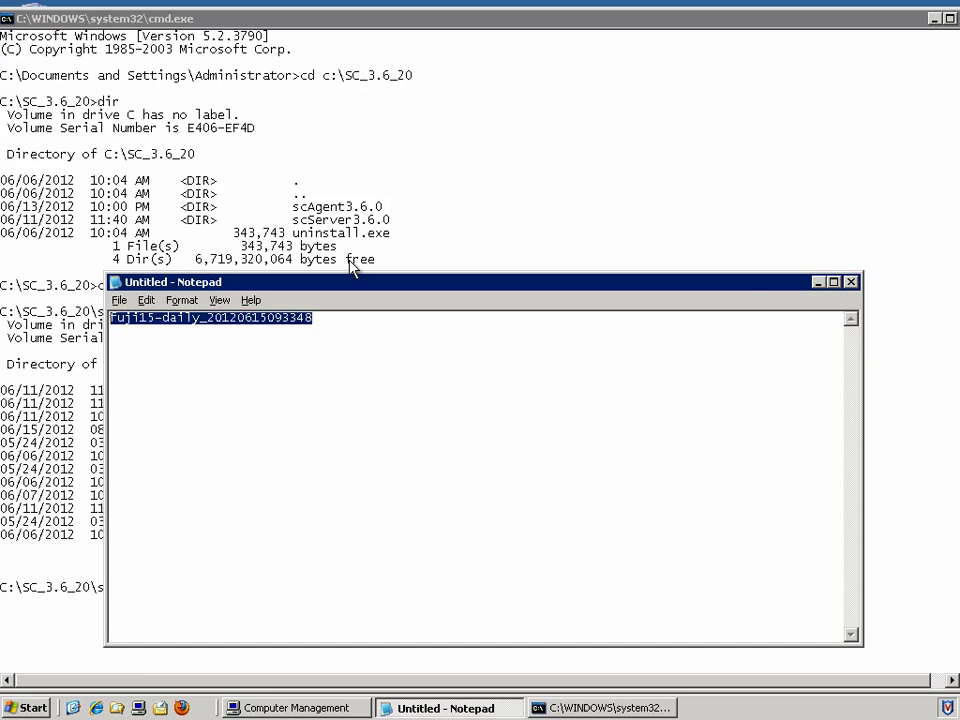
left_click(817, 283)
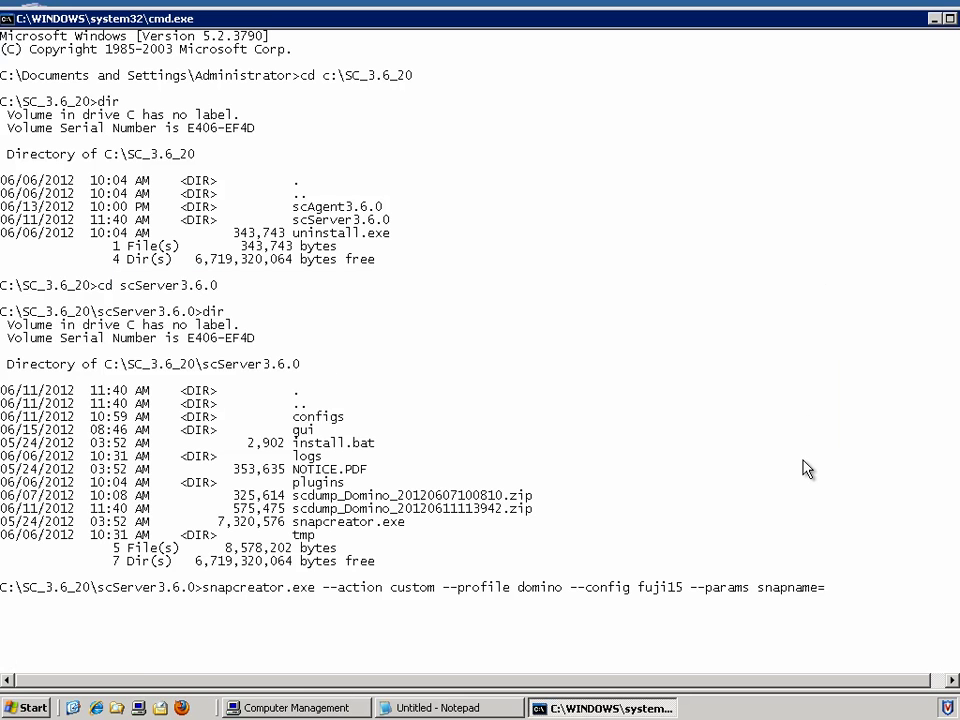
right_click(835, 589)
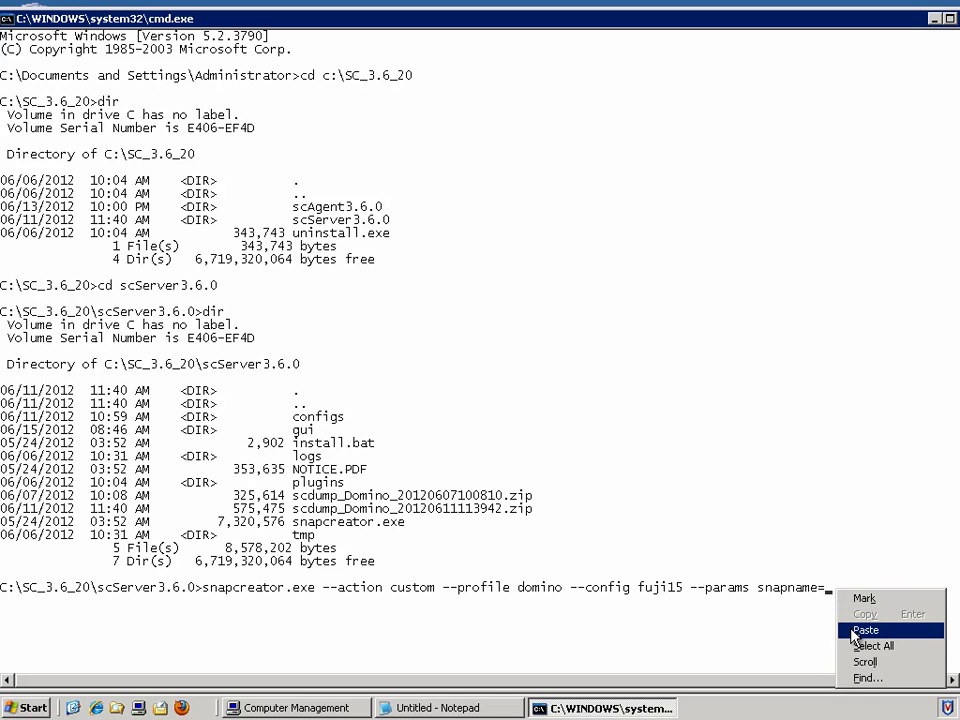
left_click(851, 630)
type("data")
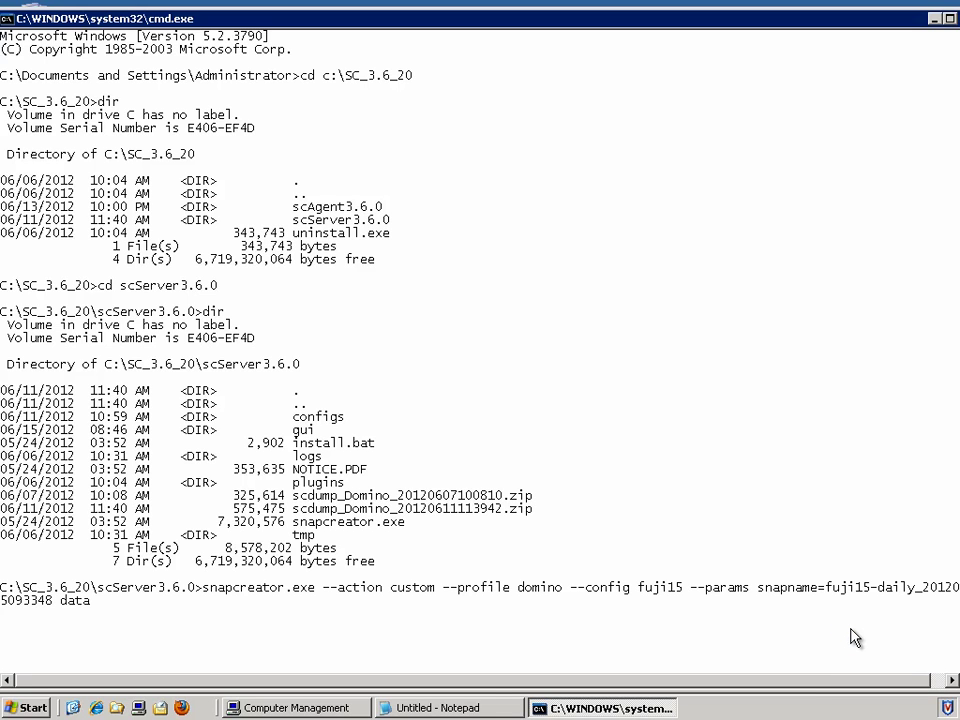
type("path=F:\\Domino\\da")
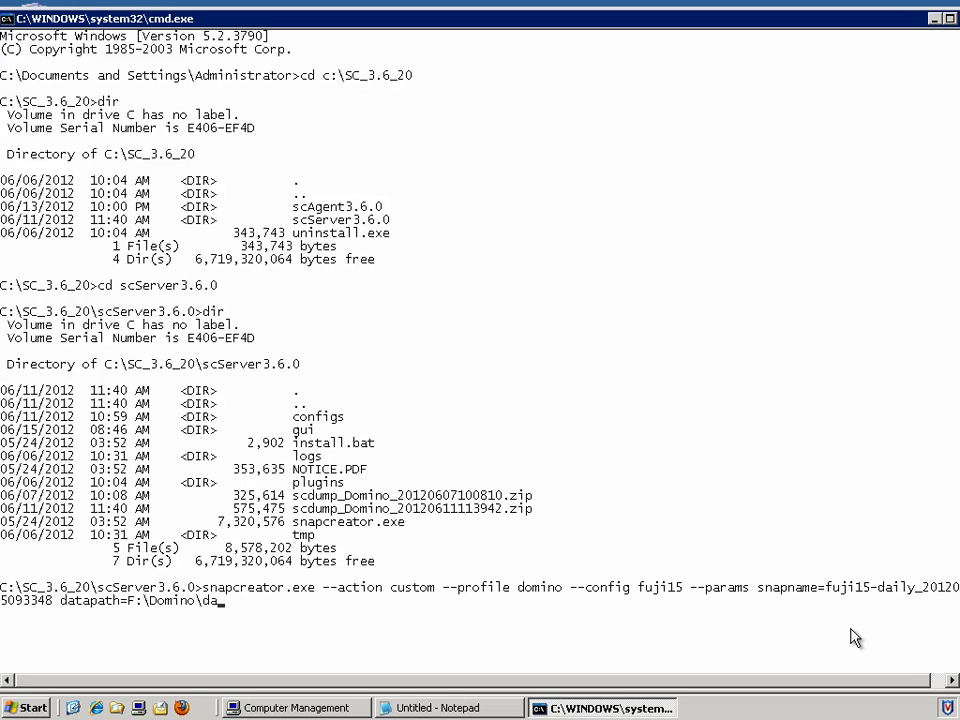
type("ta\\restore\\mail")
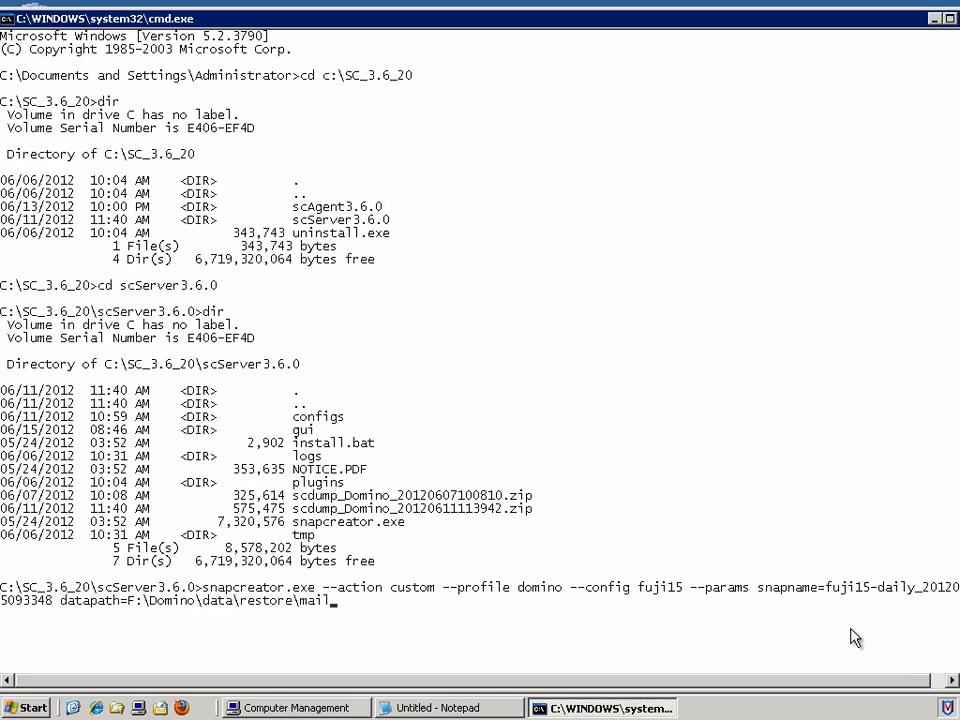
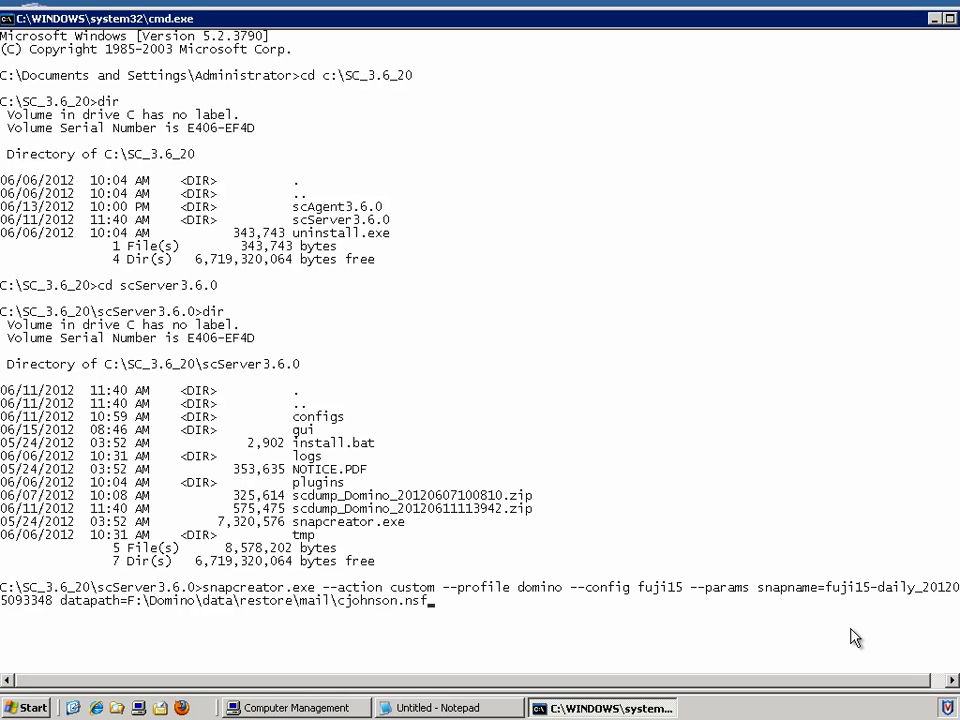
type(" restoretype=")
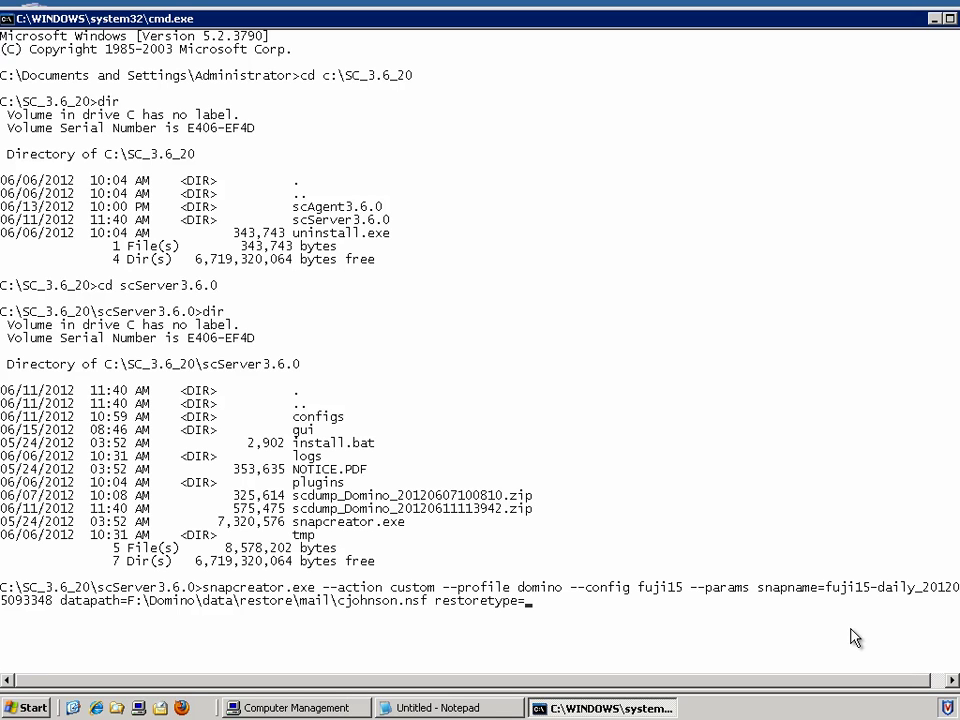
Step: Fix restoretype to u2m, append disablereplication=Y, and run the snapcreator restore command
type("u2m disablereplication=")
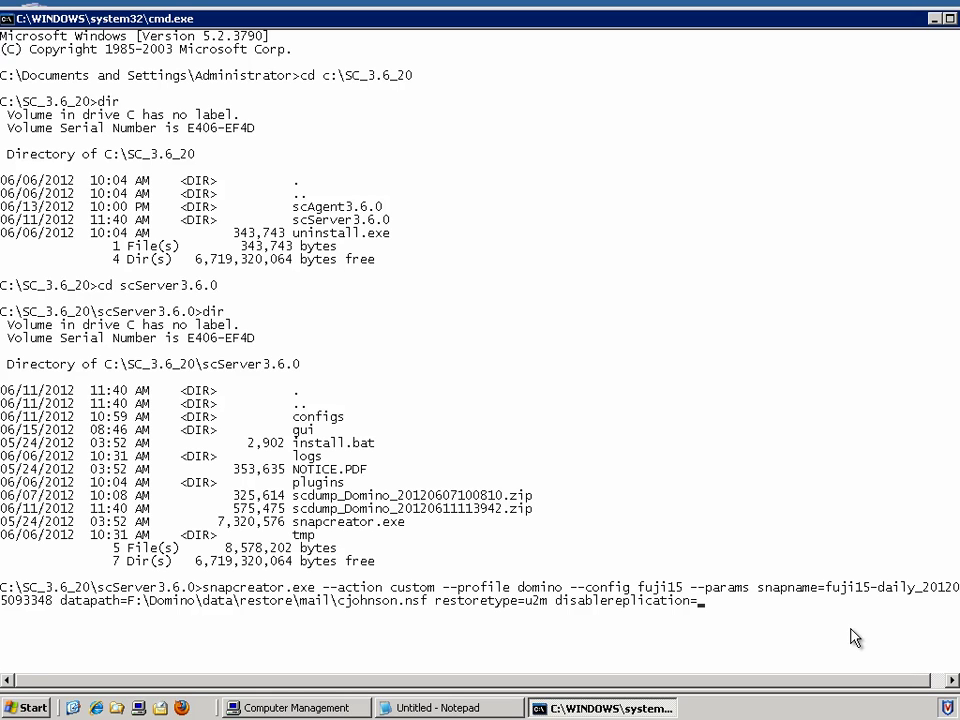
type("Y")
key("Return")
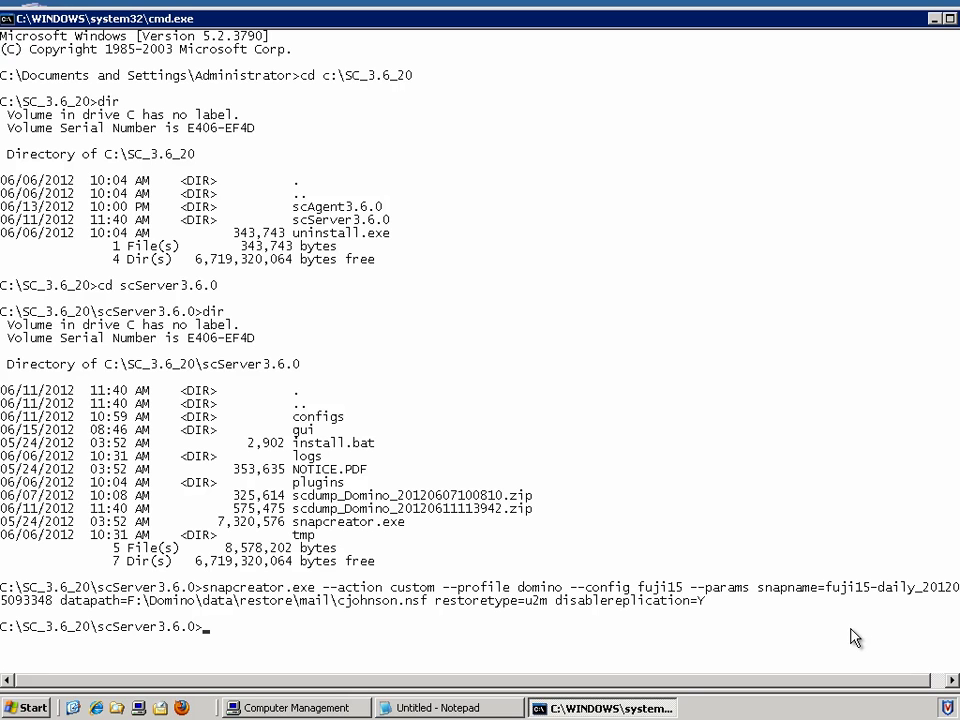
Step: Minimize the console, review the snapname and datapath in sfr.txt, then close Notepad
left_click(917, 17)
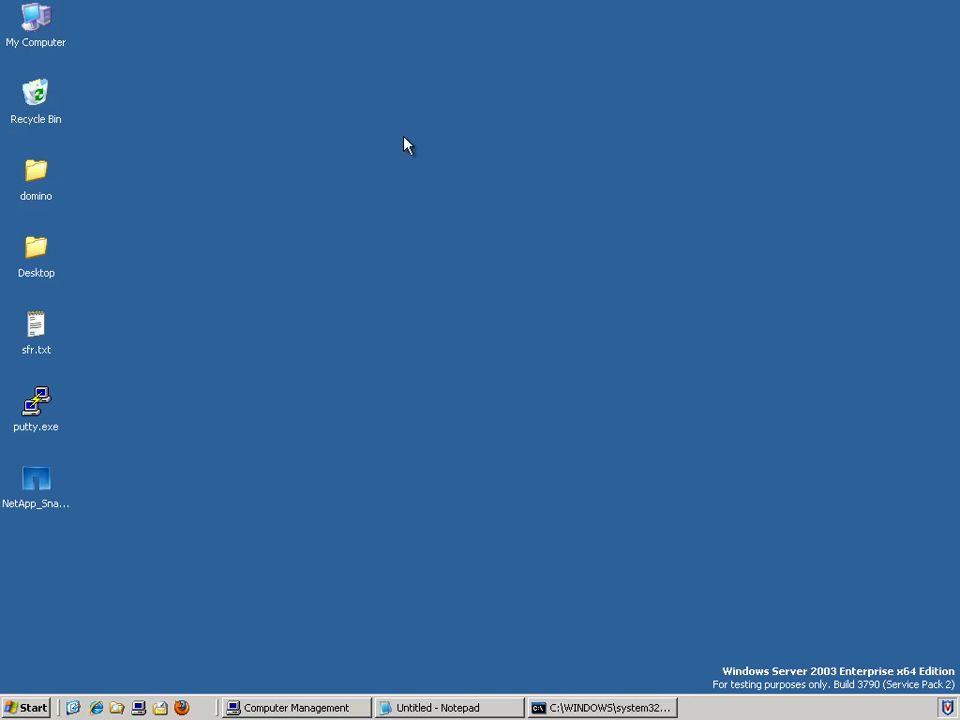
double_click(38, 330)
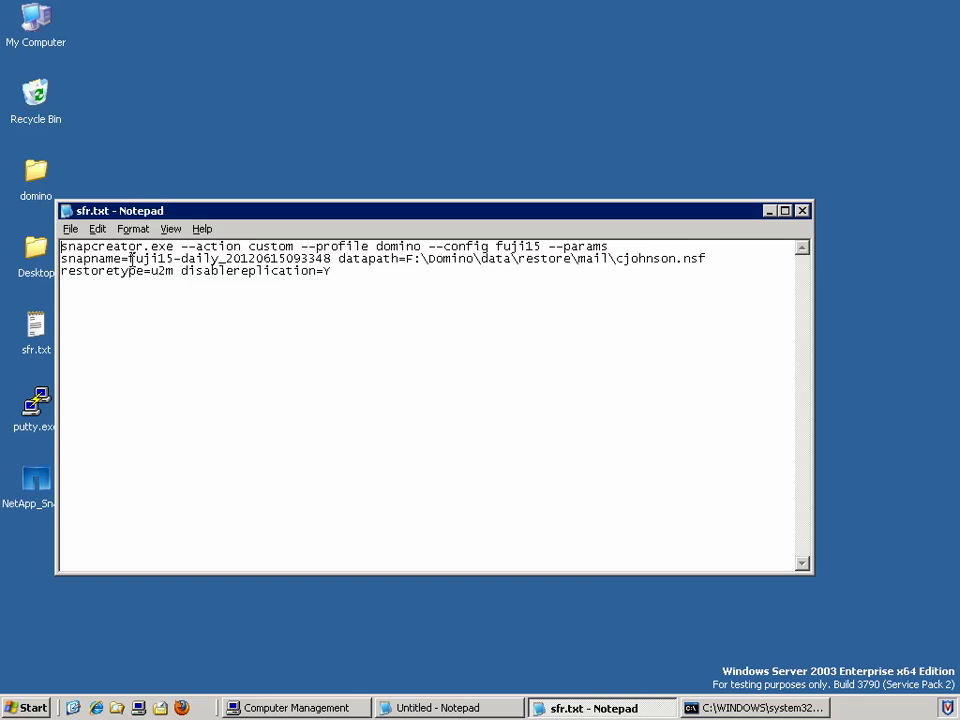
left_click_drag(131, 259, 320, 260)
left_click_drag(578, 259, 709, 259)
left_click(722, 272)
left_click(801, 210)
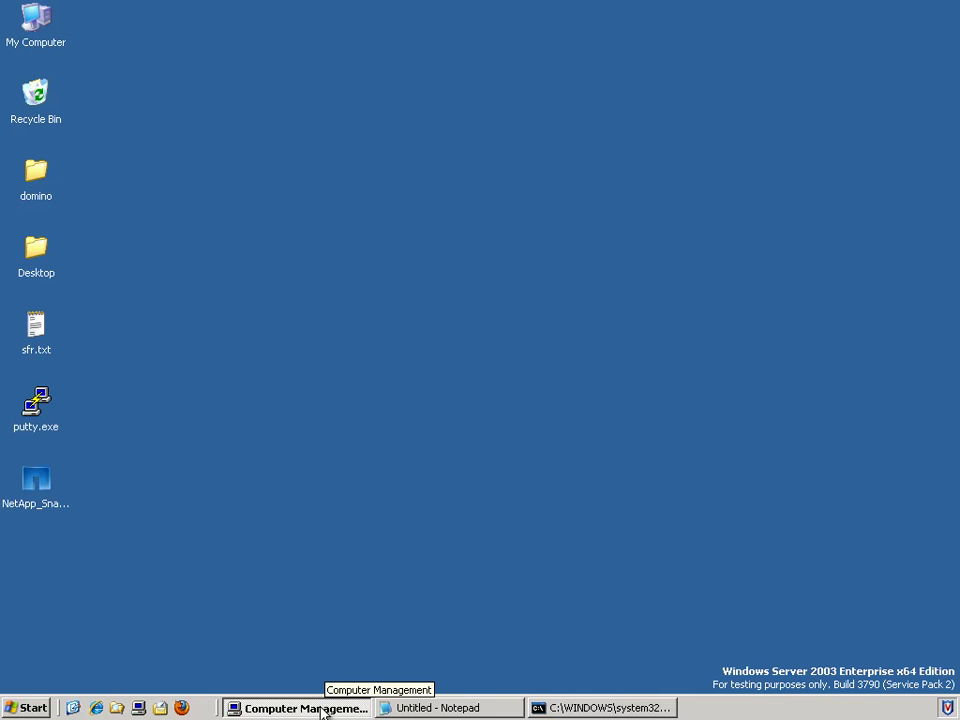
Step: Disconnect the LUN[4,0,1,5] (R:) disk in SnapDrive and close Computer Management
left_click(323, 708)
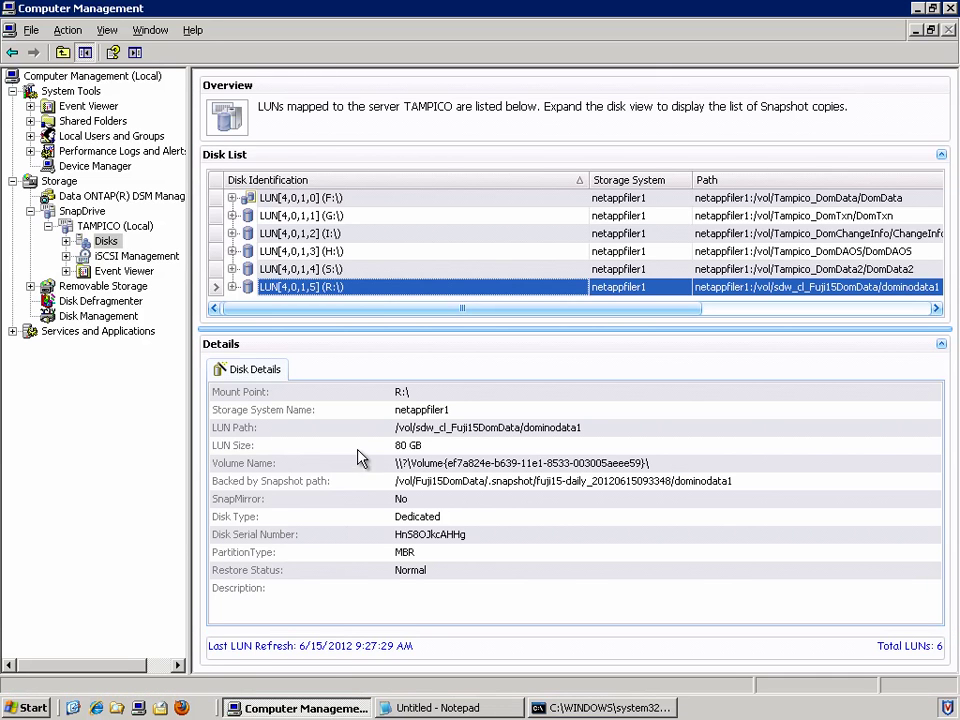
right_click(335, 293)
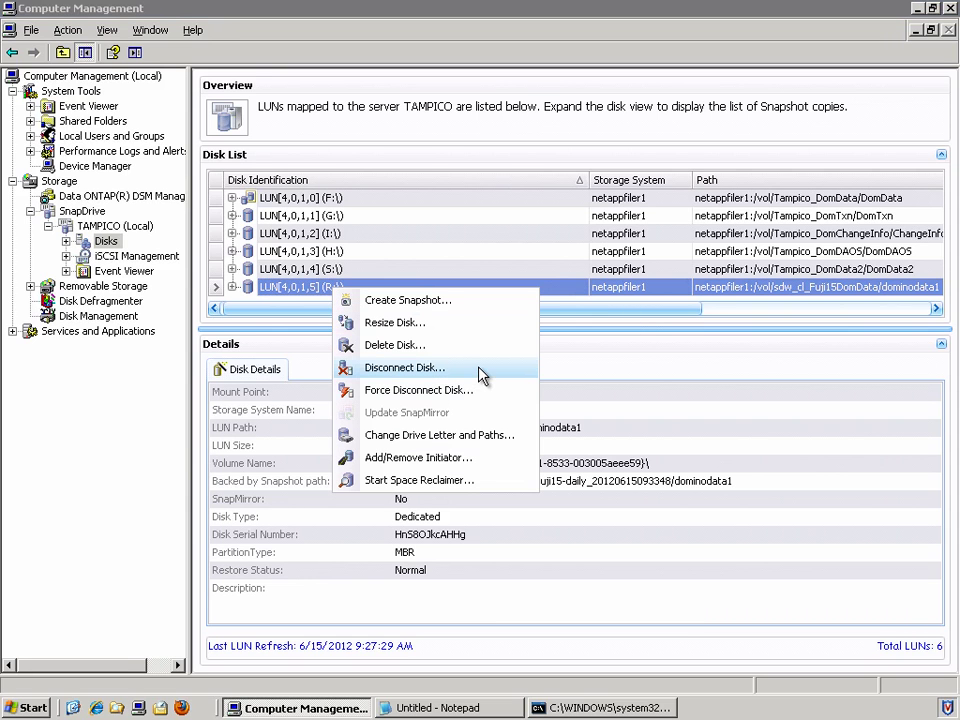
left_click(449, 369)
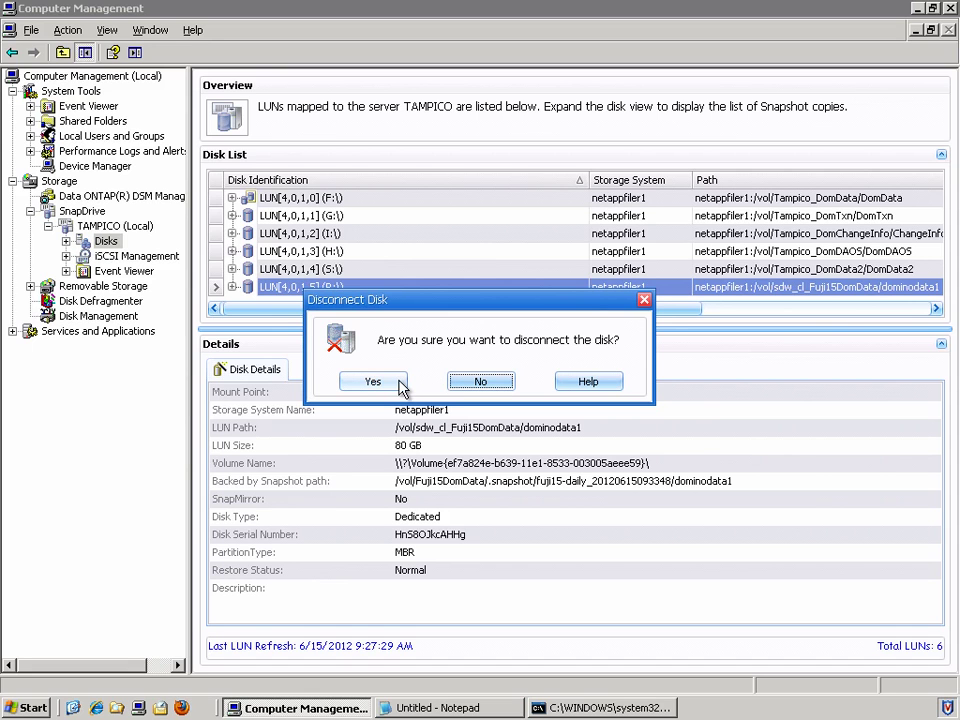
left_click(400, 383)
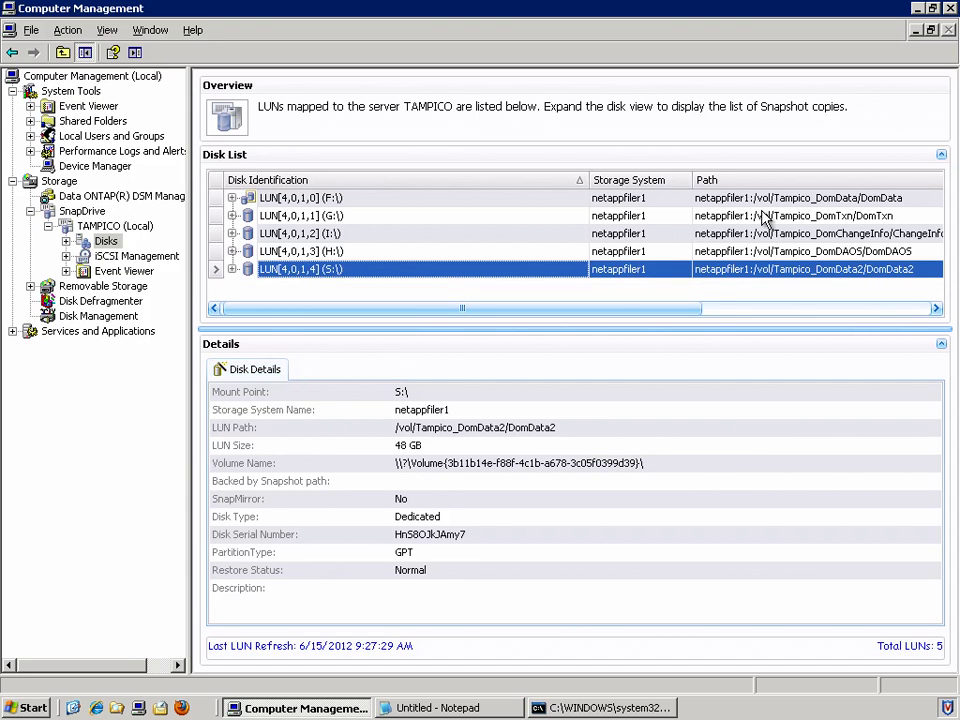
left_click(949, 8)
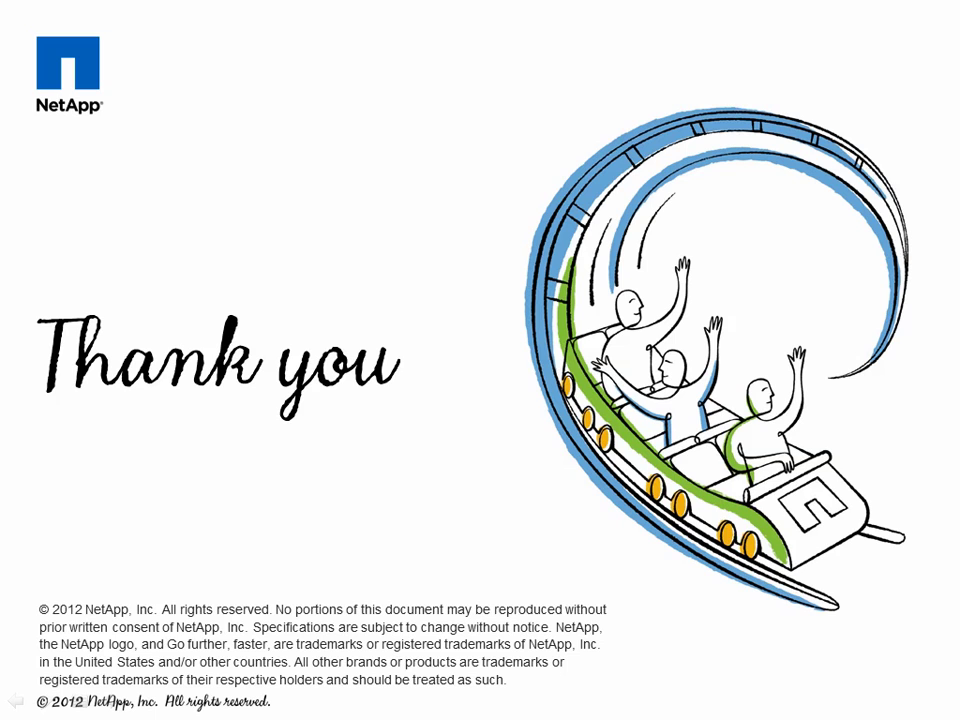